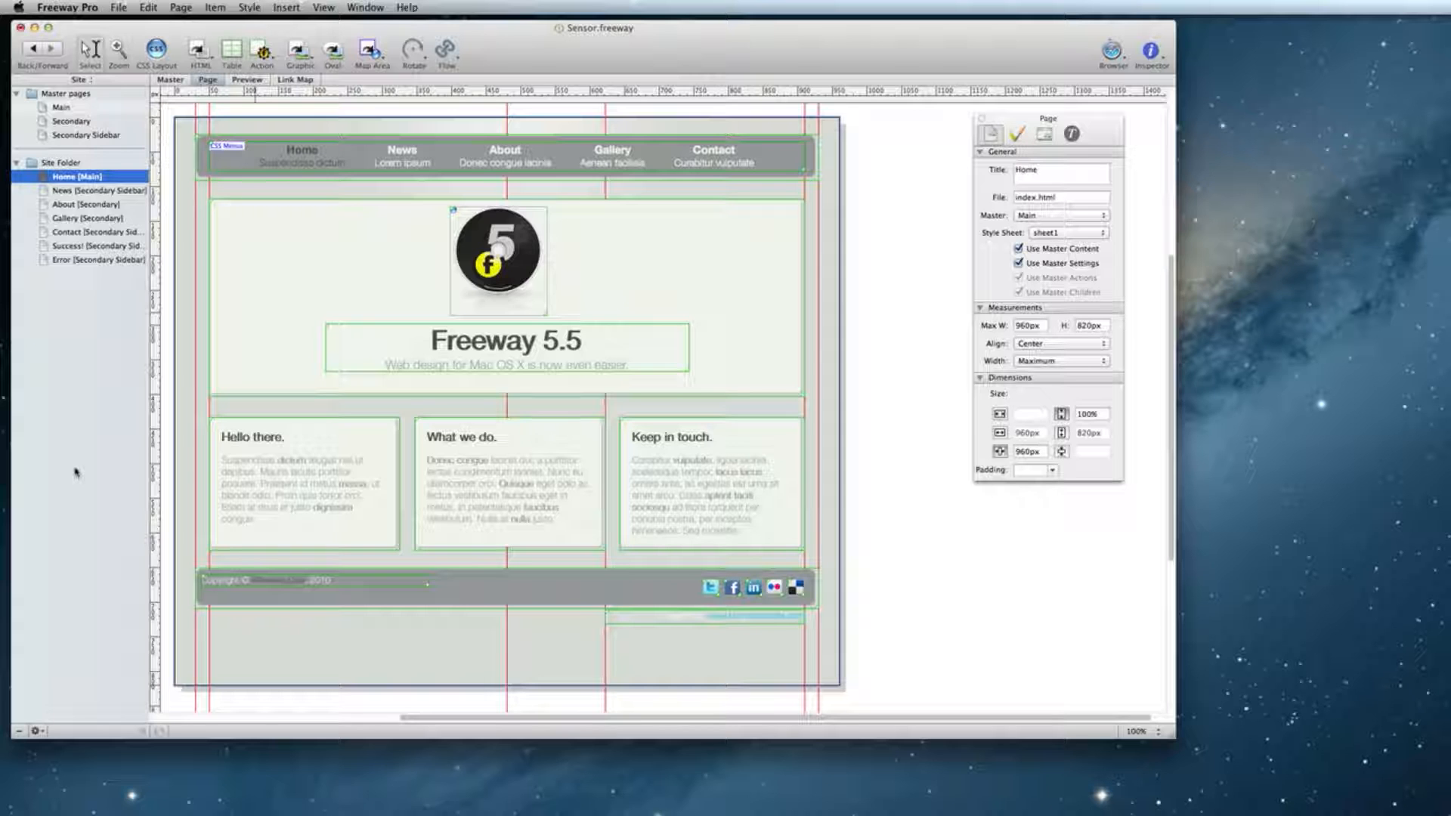
Open the Success! page, built on the Secondary Sidebar master, from the Site panel.
left_click(117, 247)
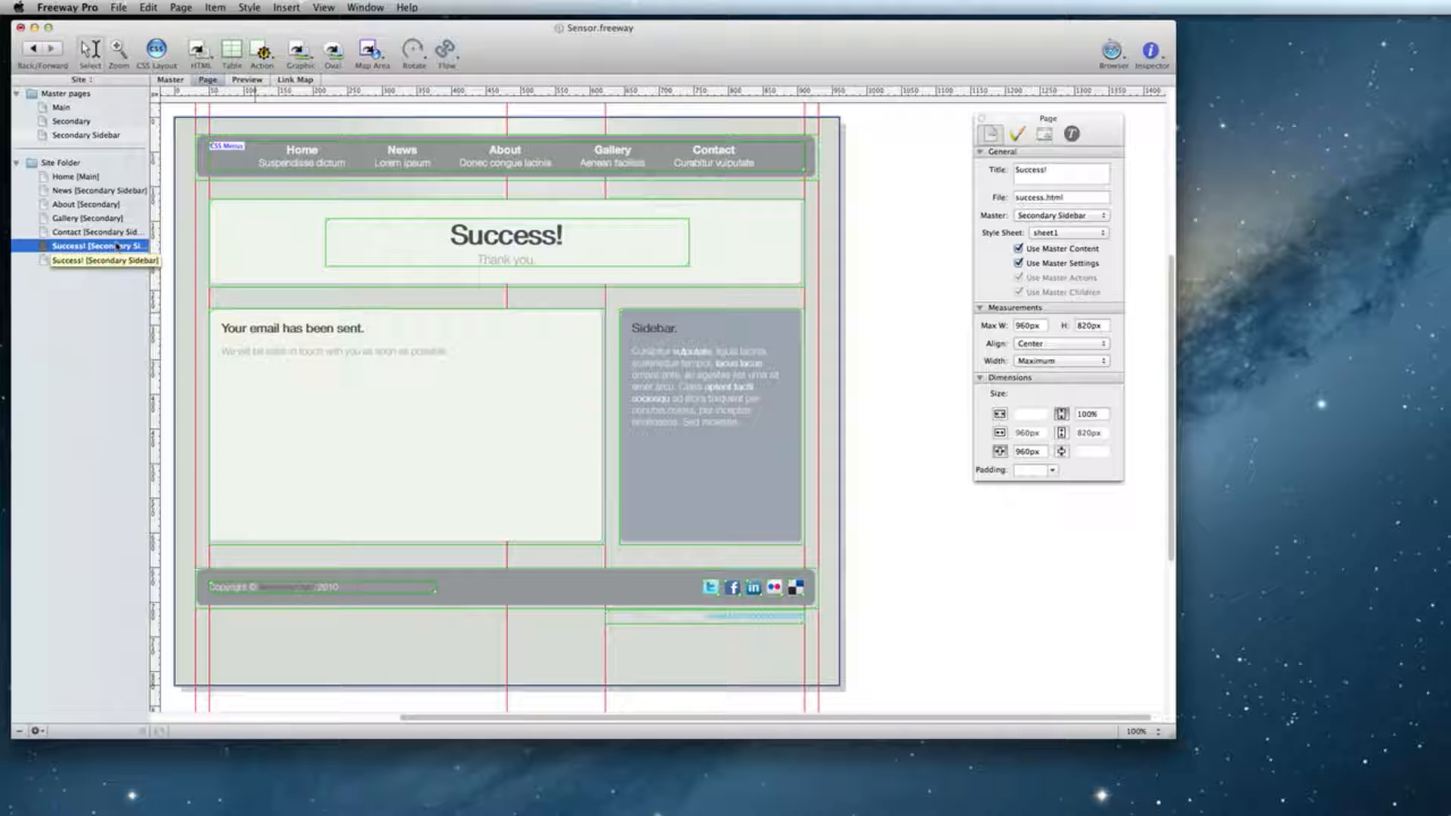
Glance at the Error page, then switch to the Contact [Secondary Sidebar] page.
left_click(72, 259)
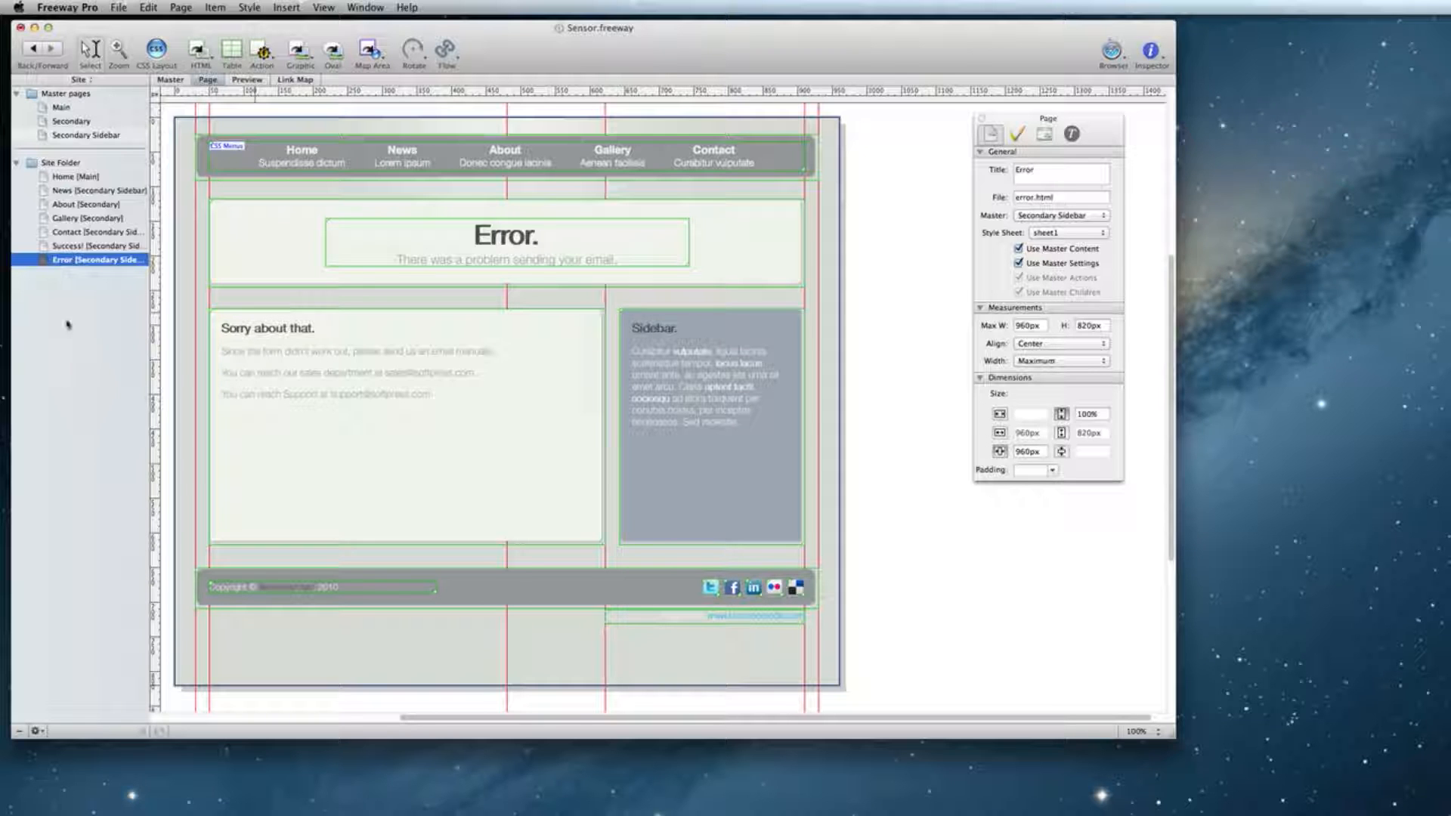
left_click(88, 234)
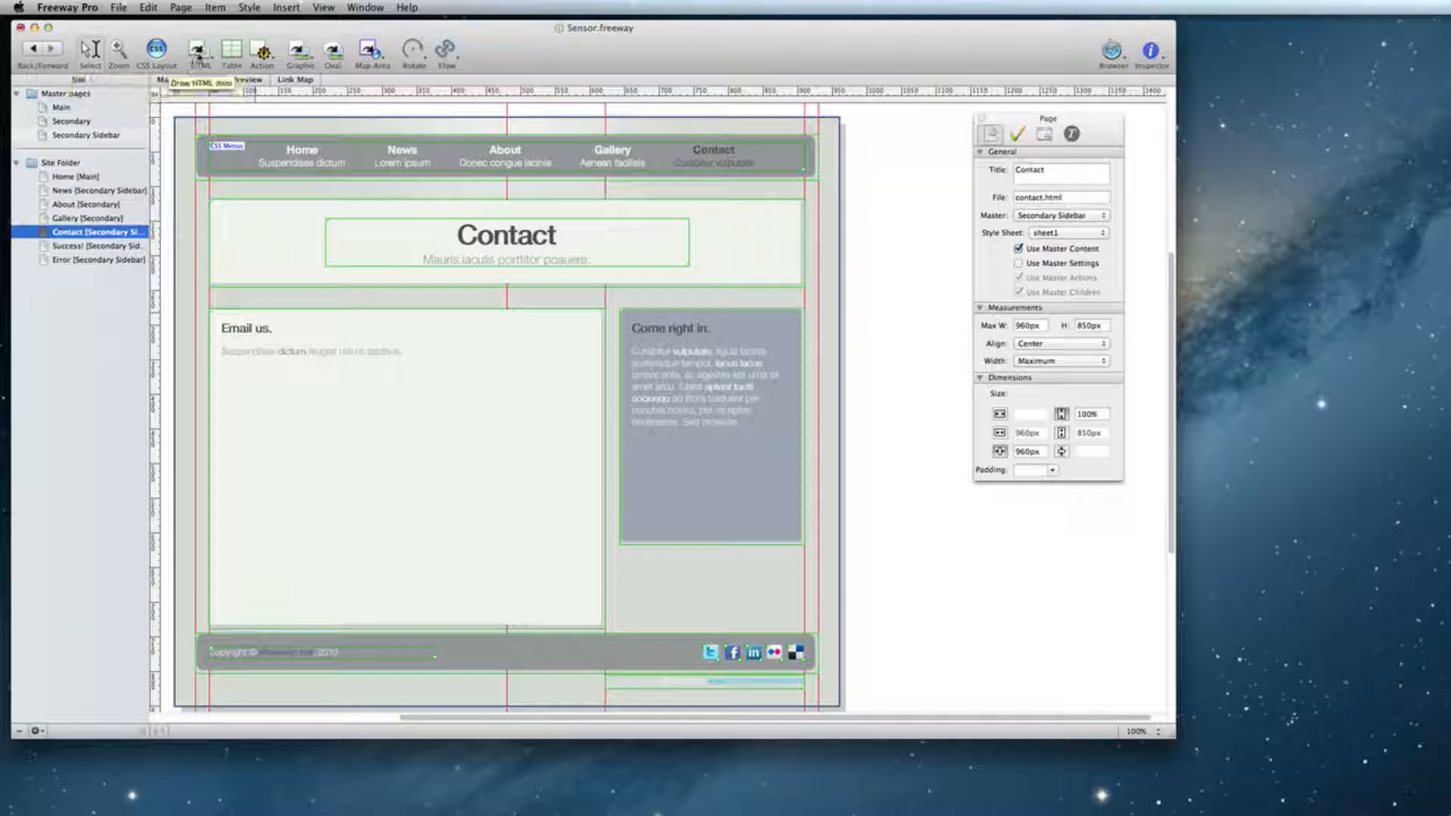
Paste the ready-made contact form into the Email us box and select its nameField text field.
left_click(199, 53)
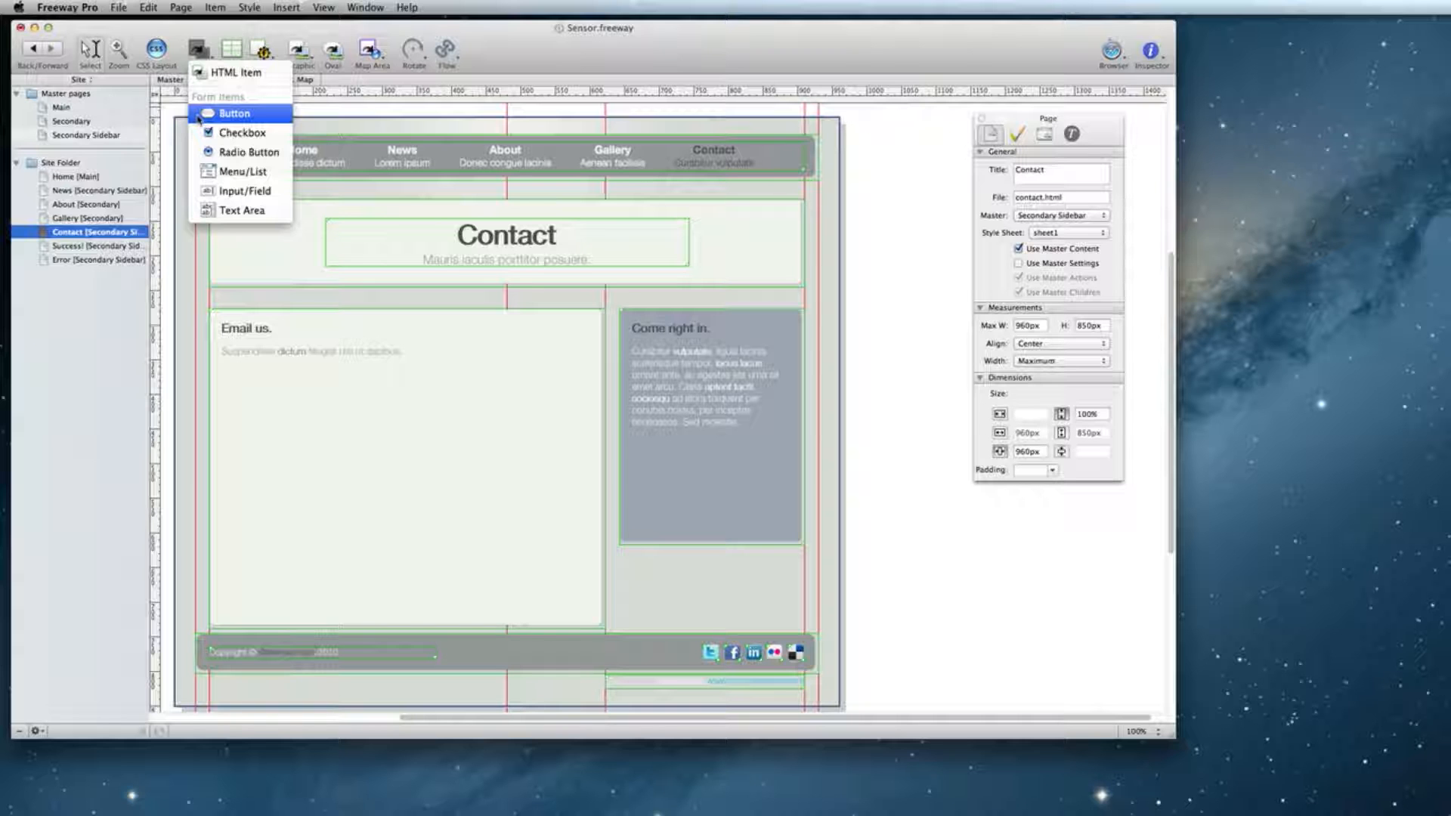
left_click(105, 346)
left_click(87, 387)
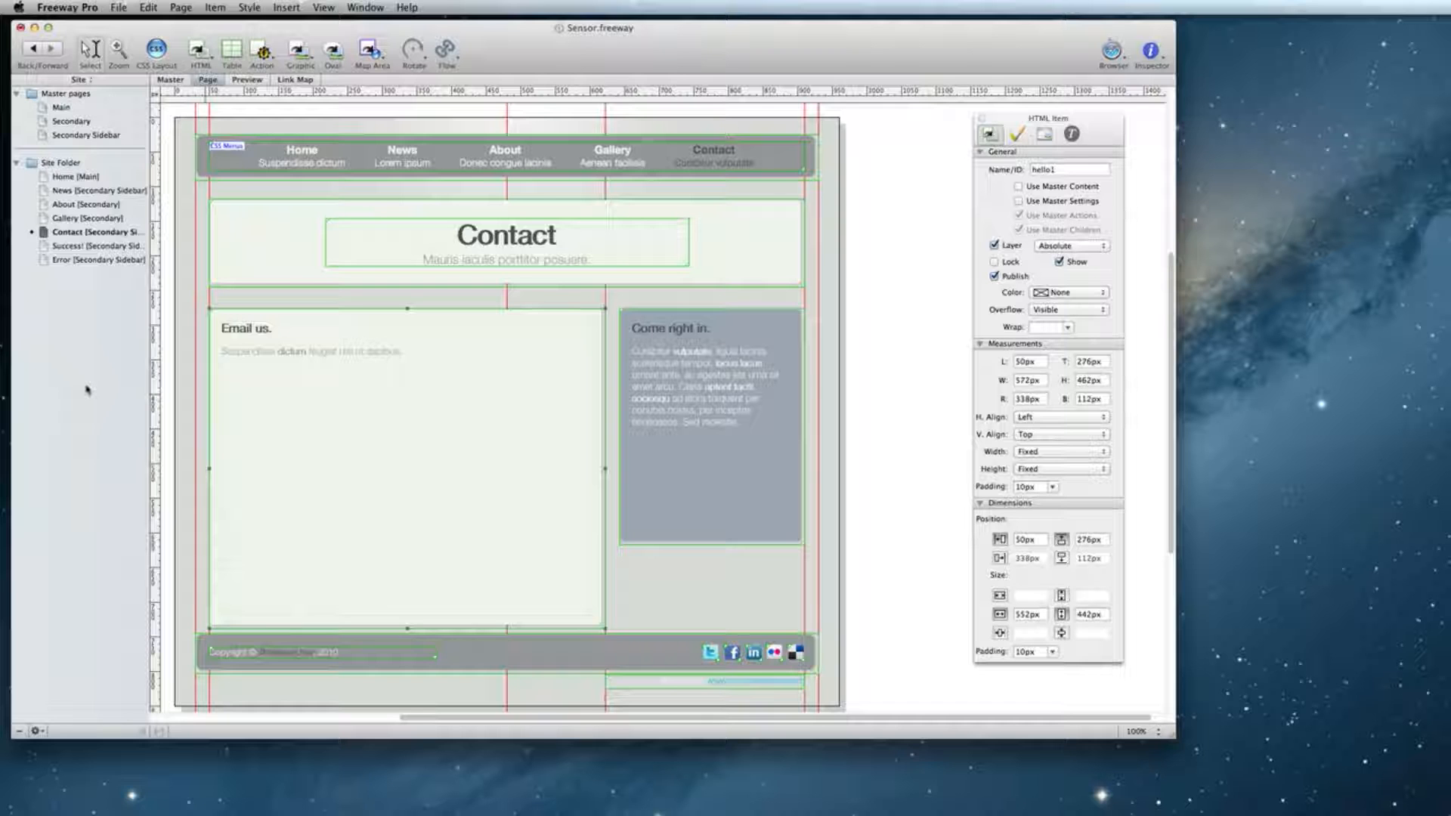
key("super+v")
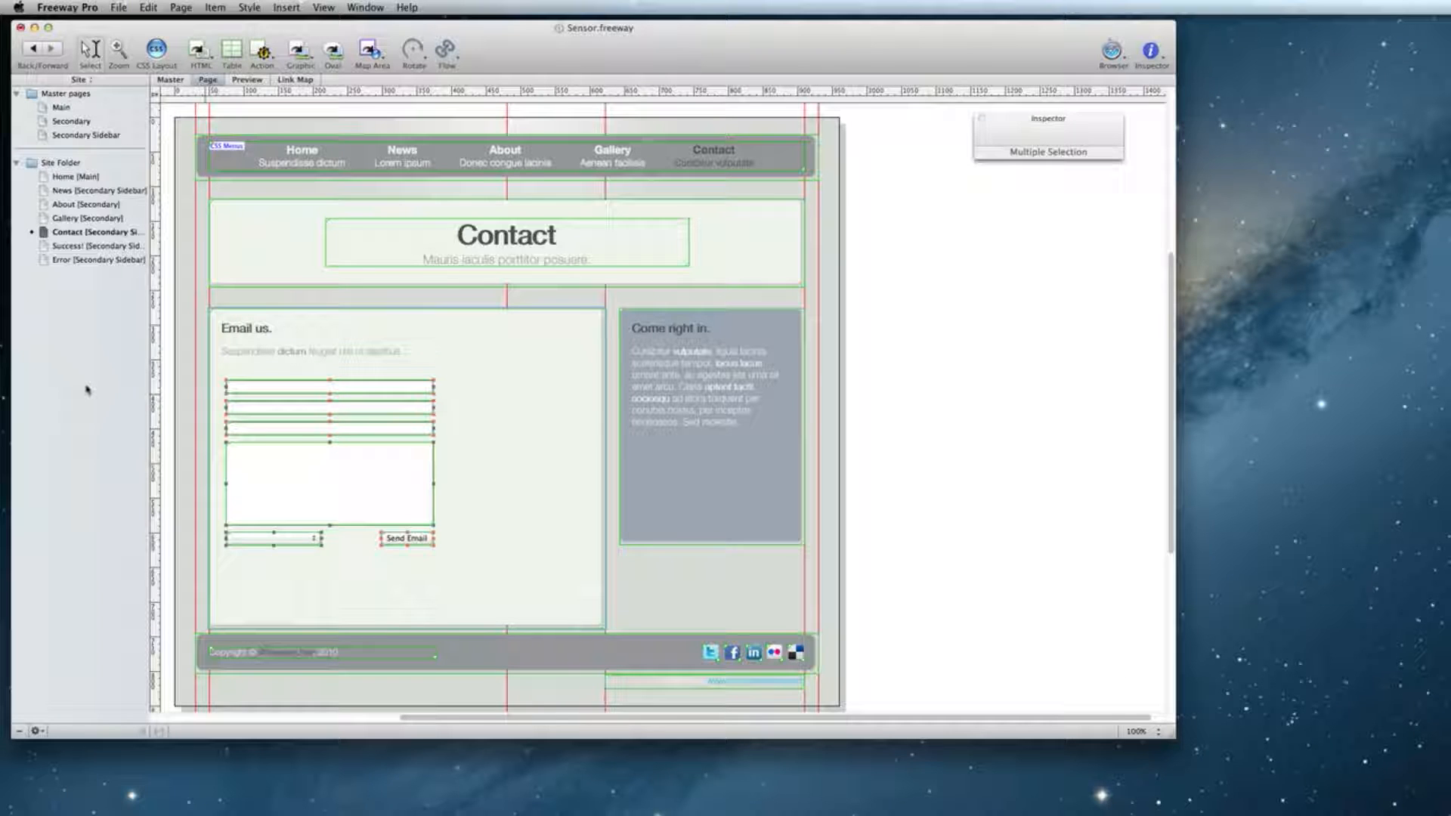
left_click(415, 388)
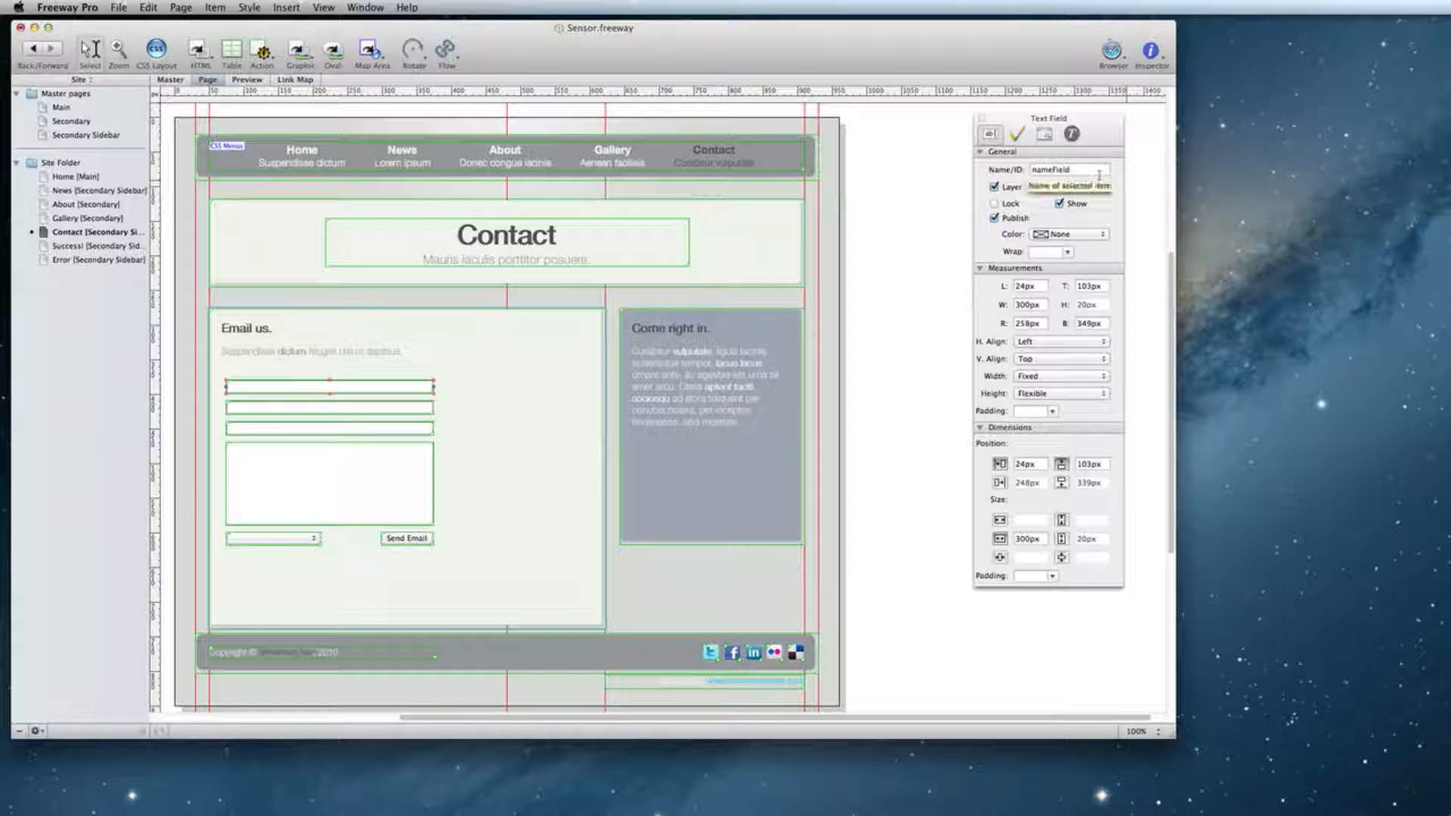
Check nameField's name, the page Output settings and the Name placeholder, then preview the page.
left_click(1098, 173)
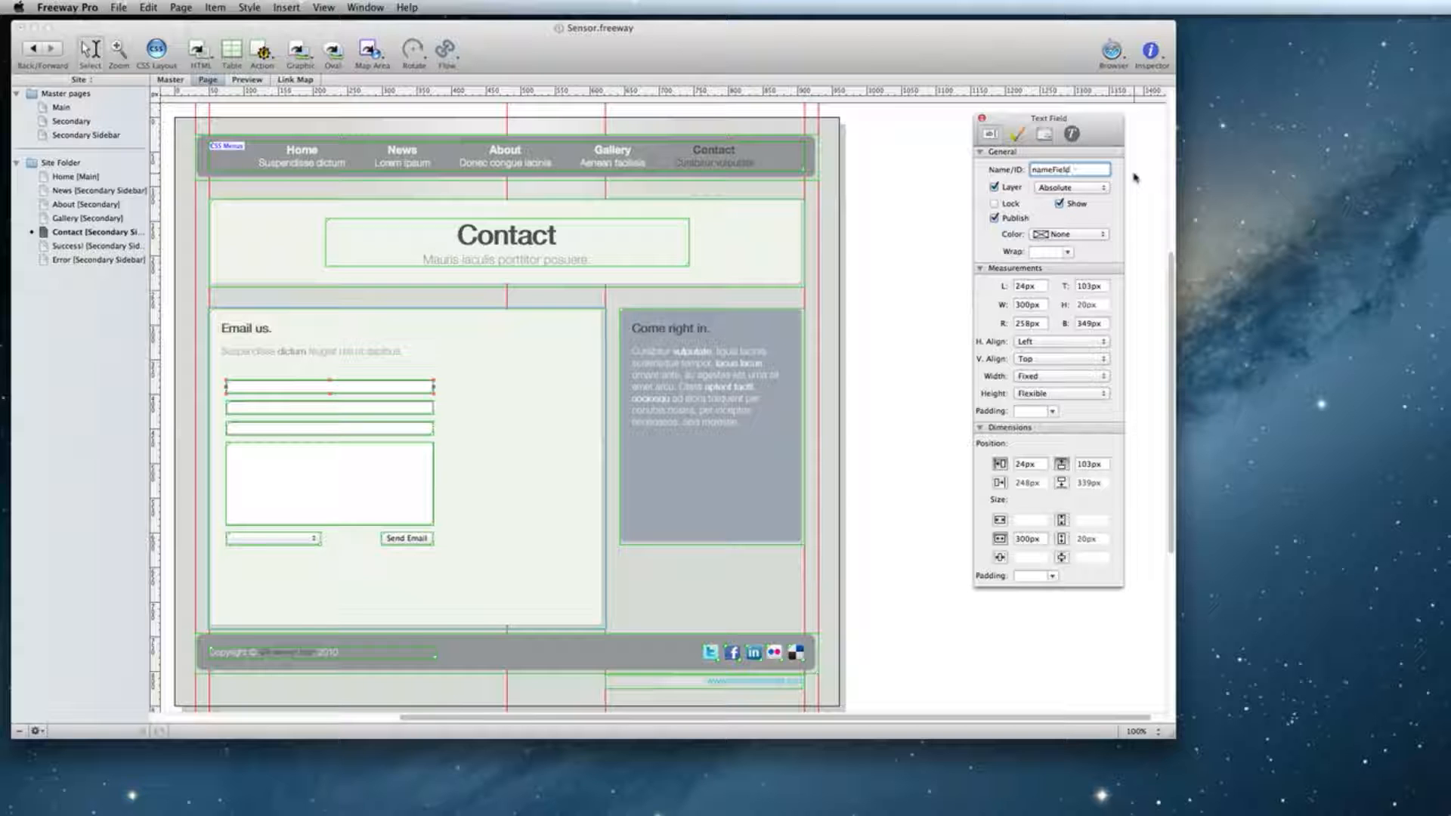
left_click(1134, 177)
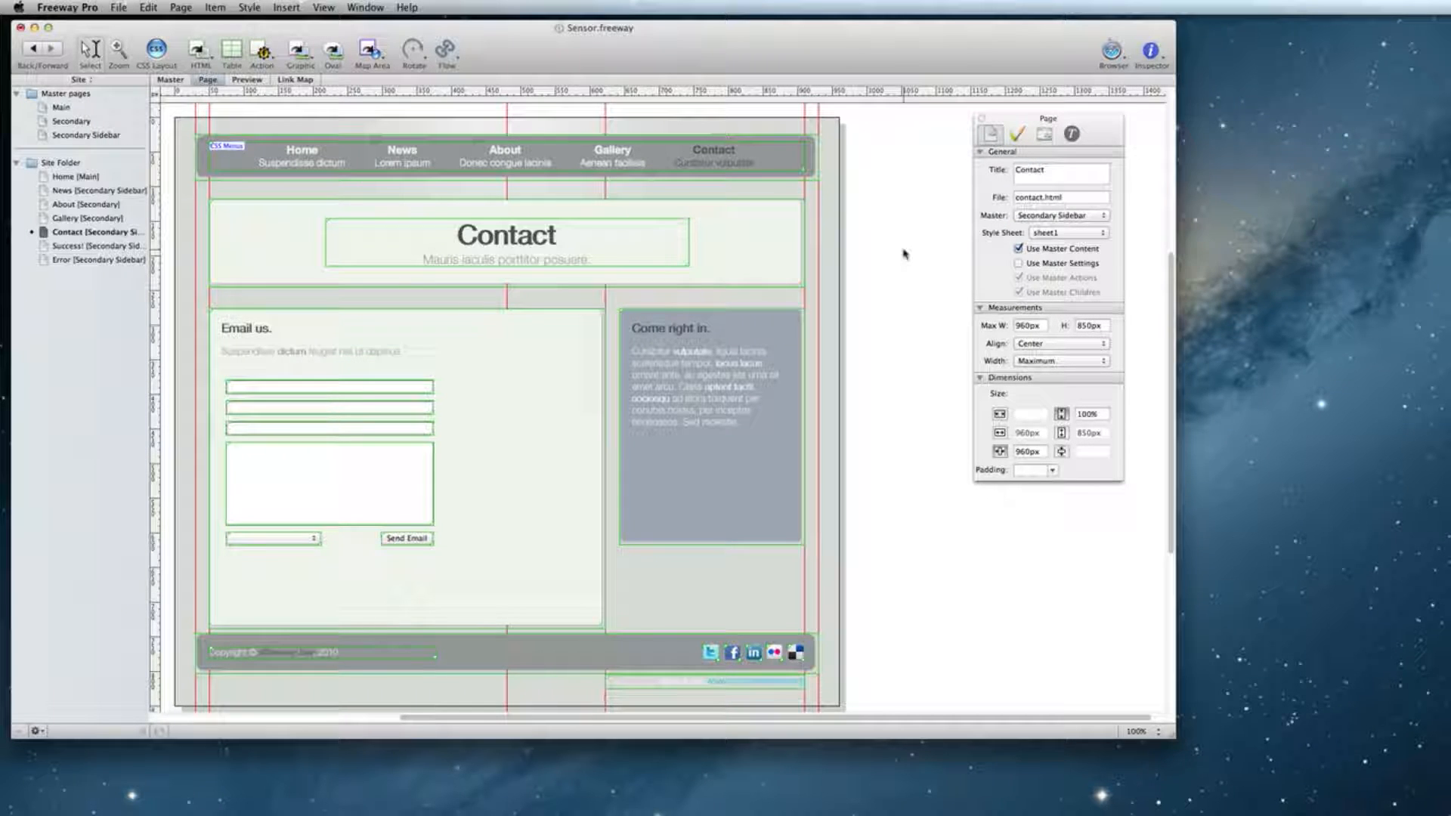
left_click(1045, 136)
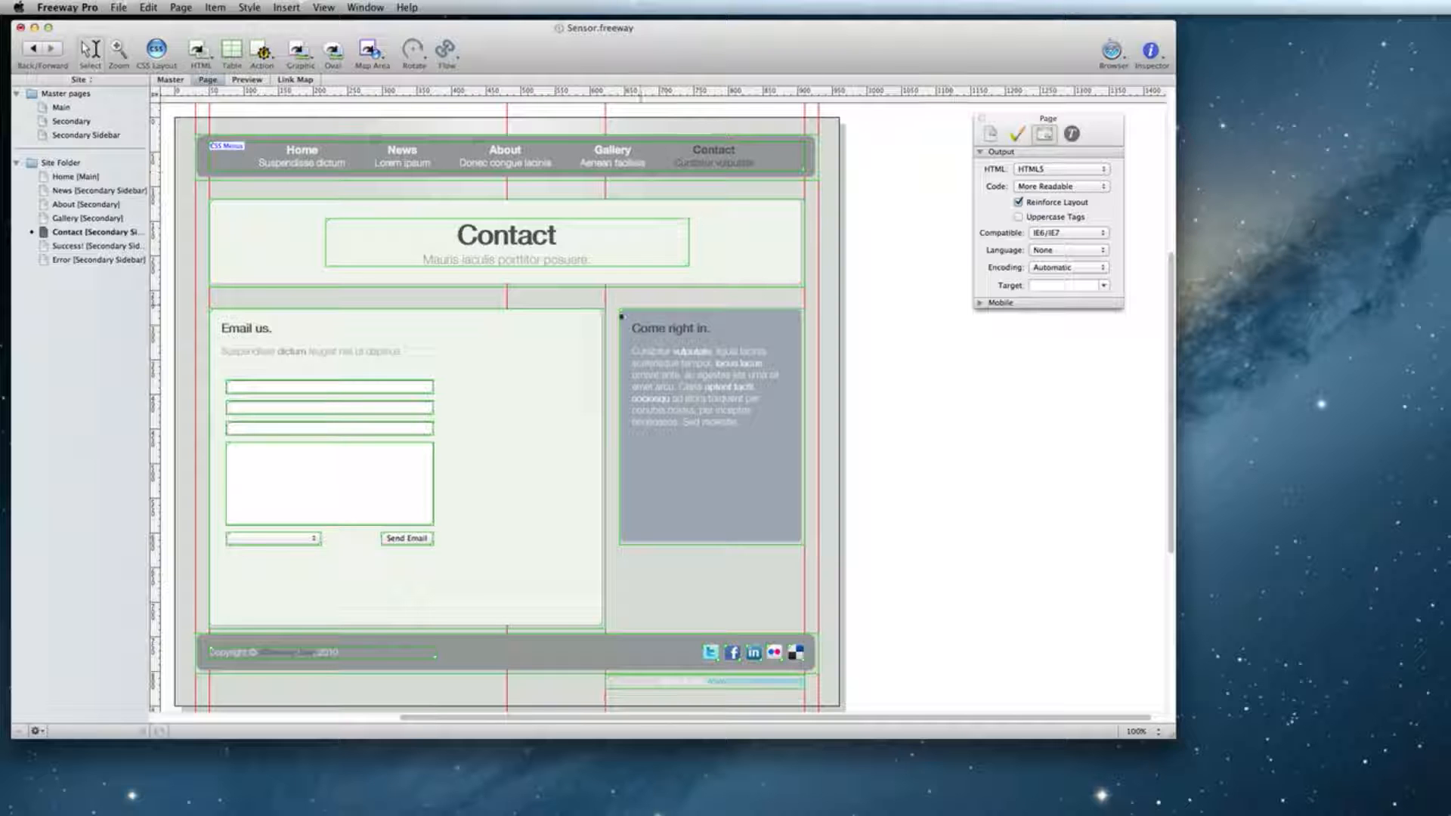
left_click(419, 387)
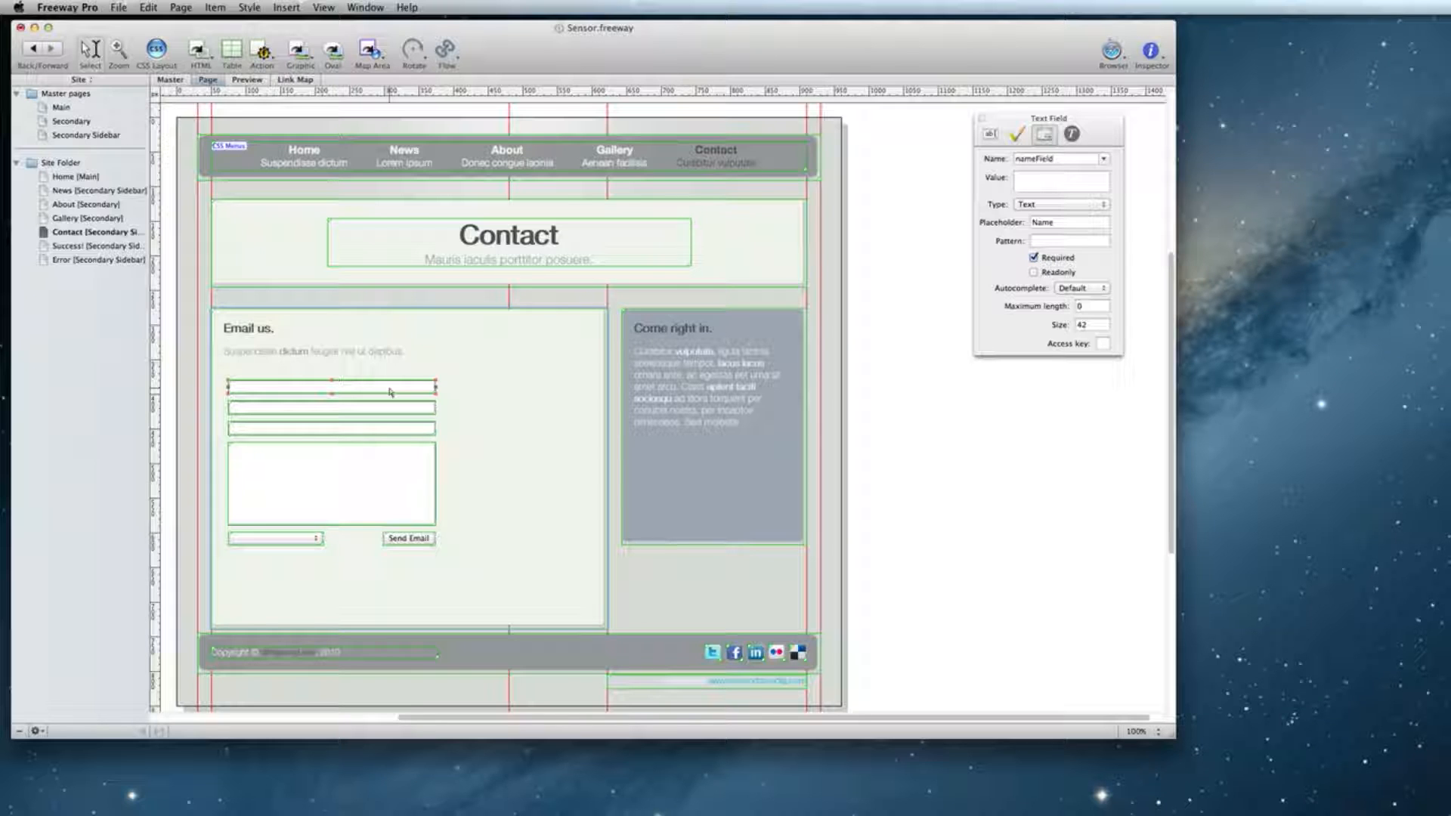
left_click(1105, 221)
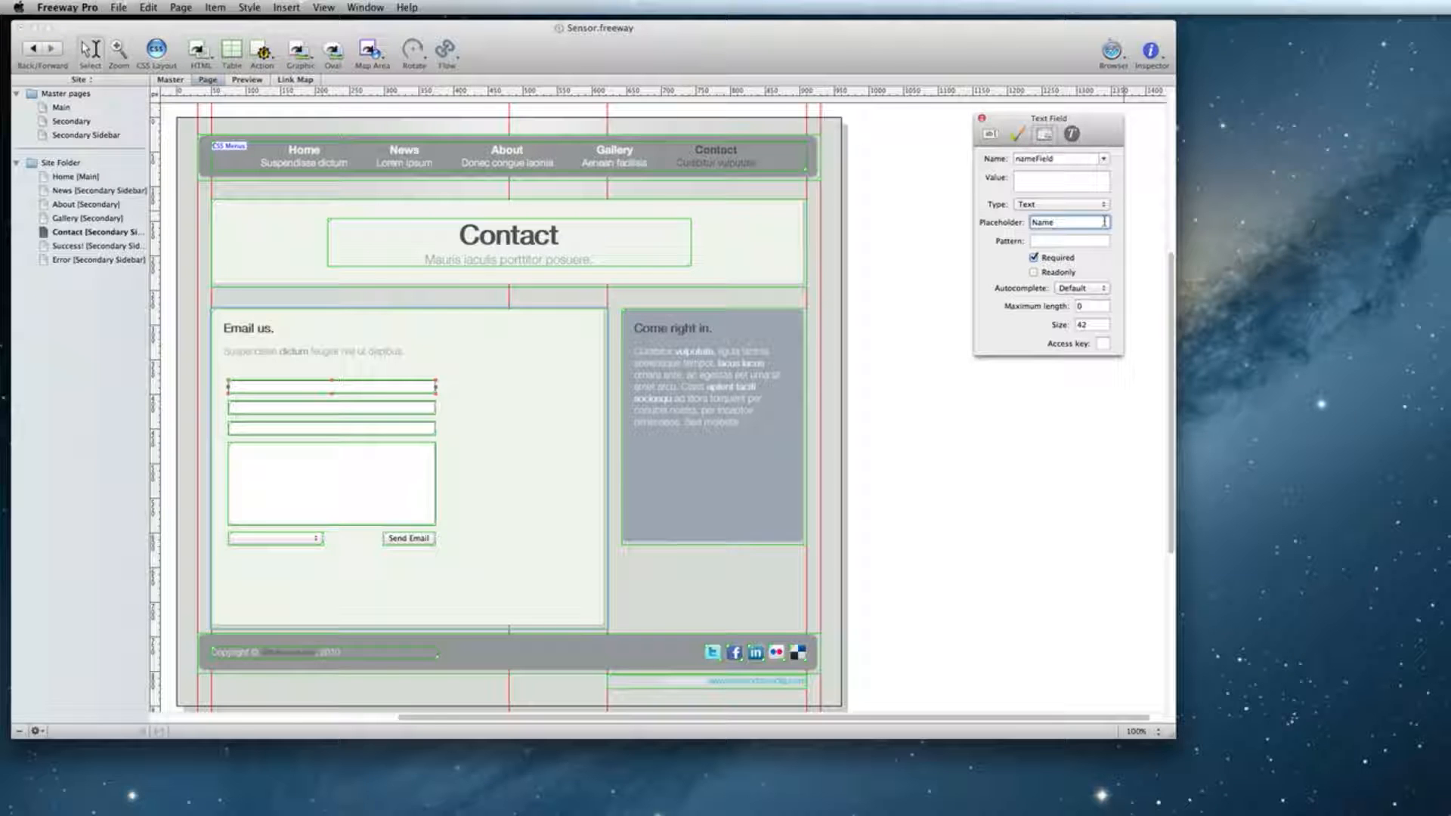
left_click(234, 80)
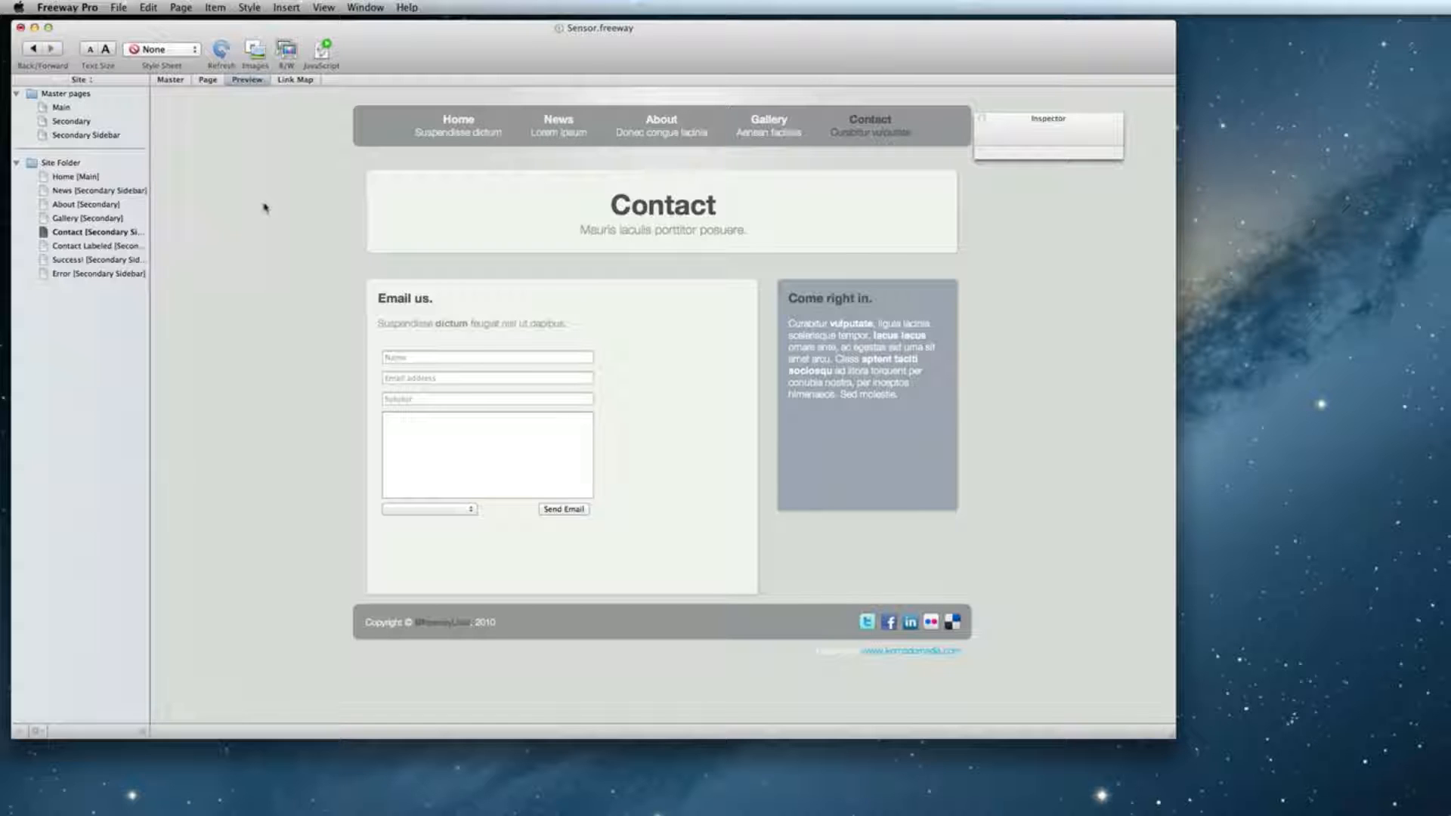
Preview the Contact Labeled page for comparison, then return to the Contact page layout.
left_click(114, 246)
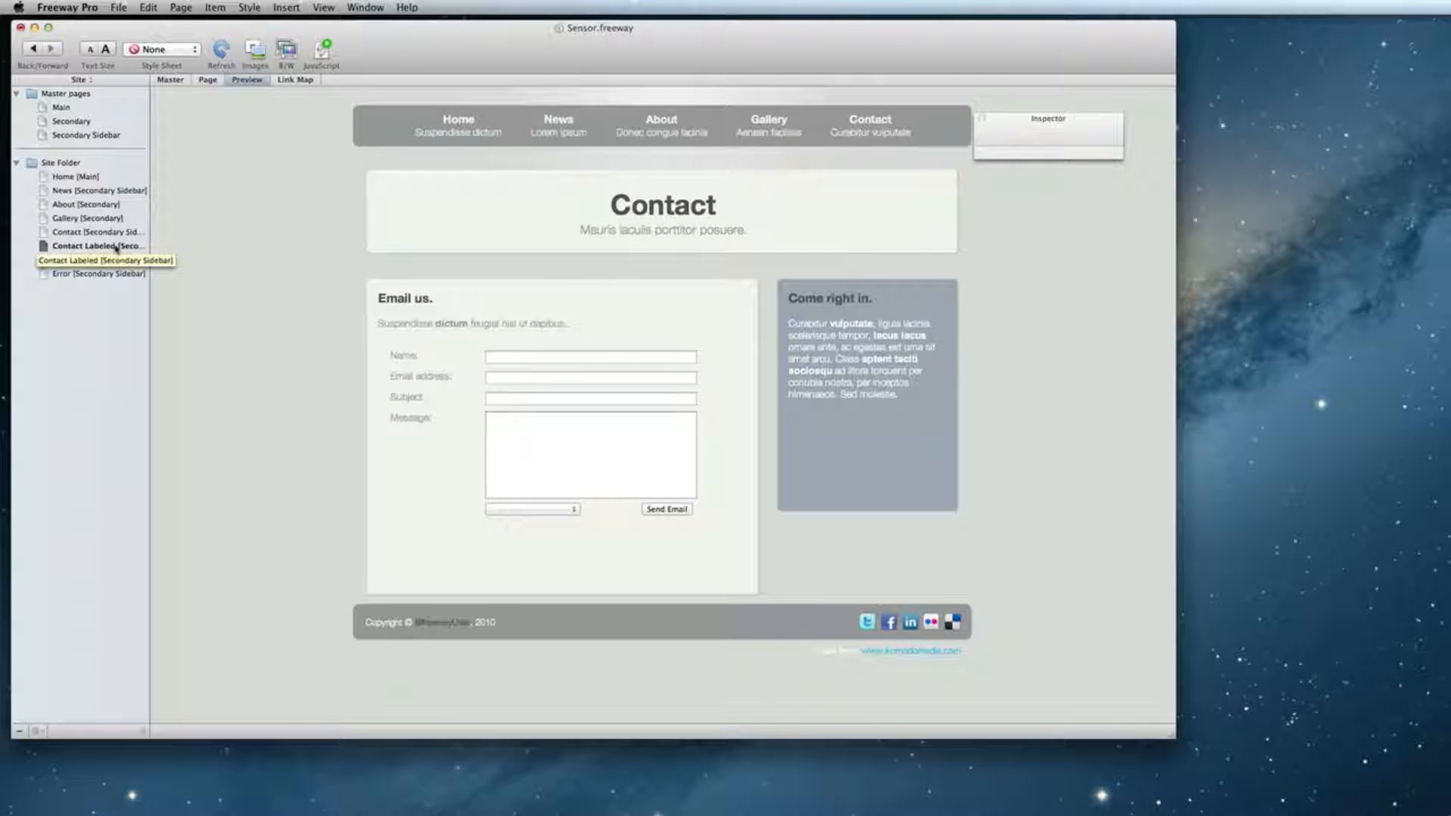
double_click(81, 232)
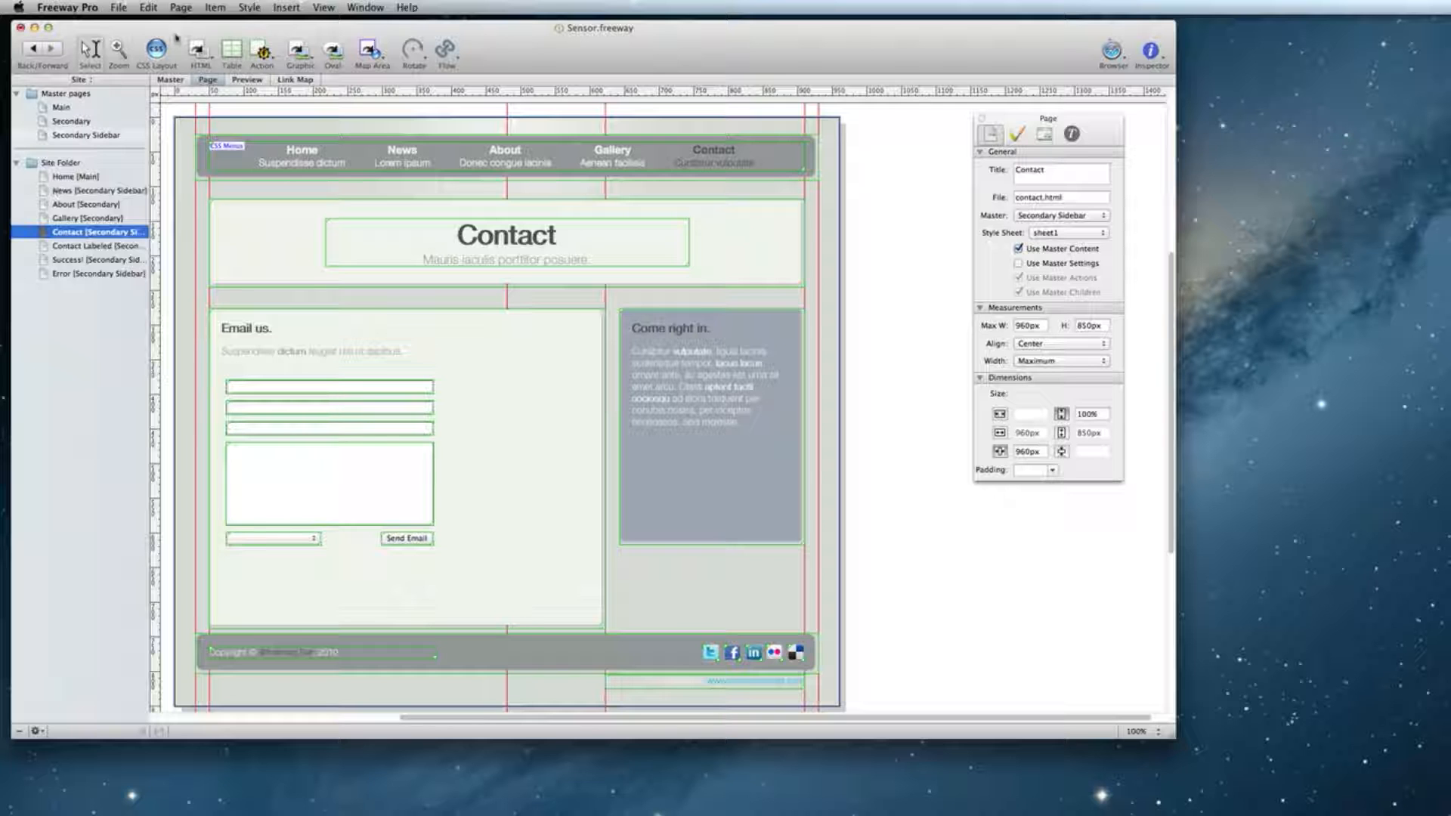
Add a Send Form page action and show its settings in the Actions palette.
left_click(186, 8)
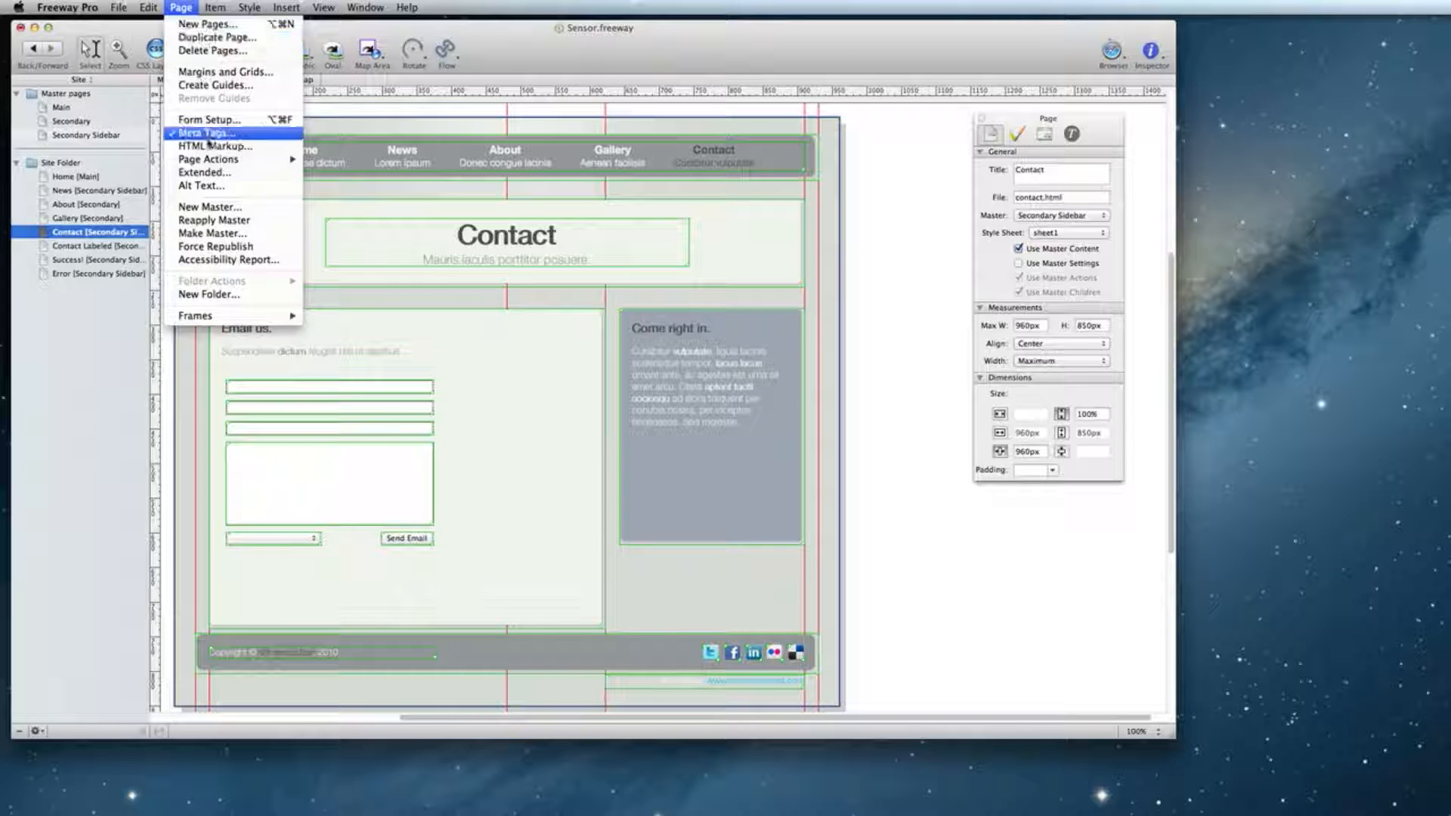
mouse_move(207, 160)
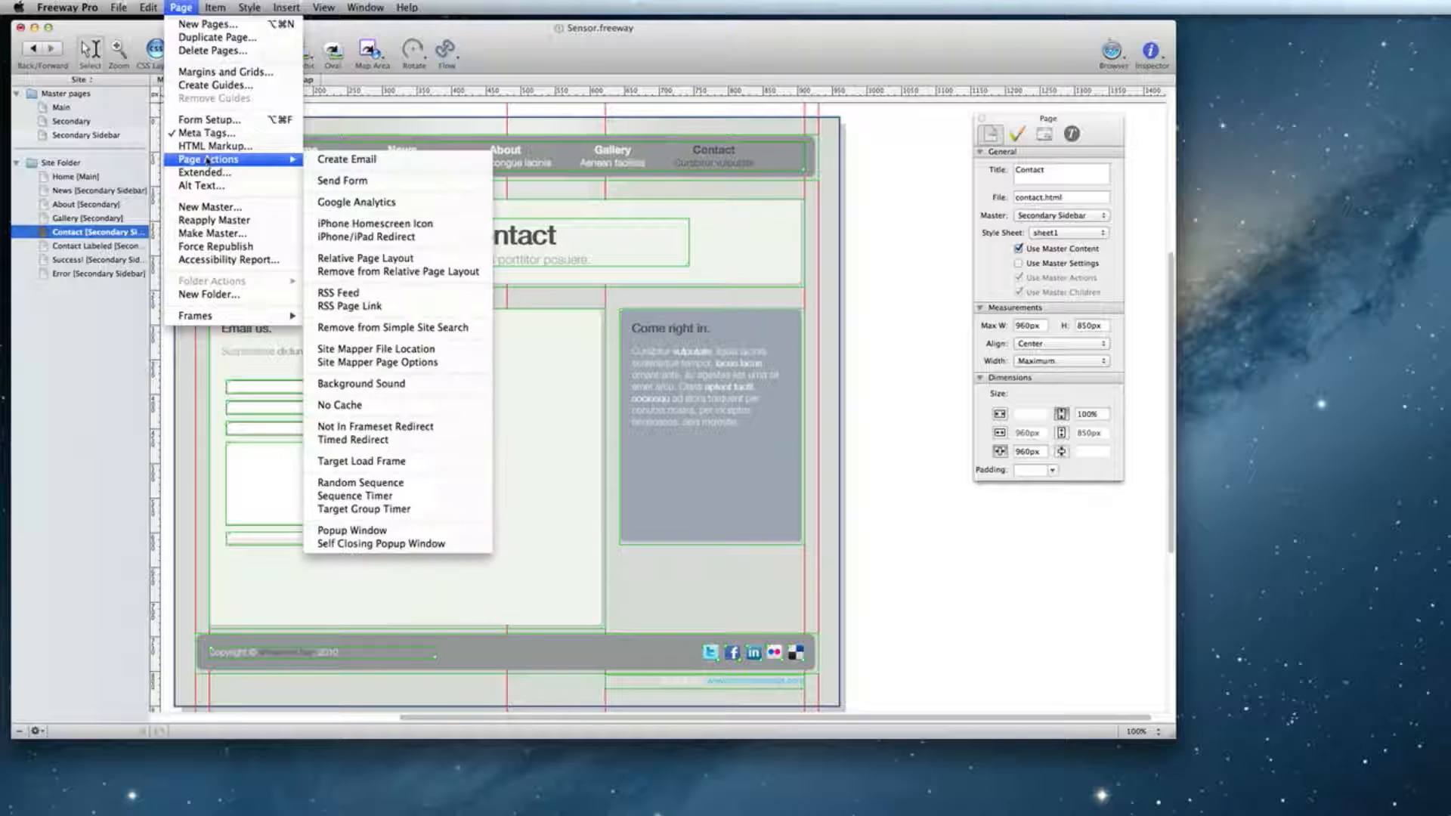
left_click(407, 182)
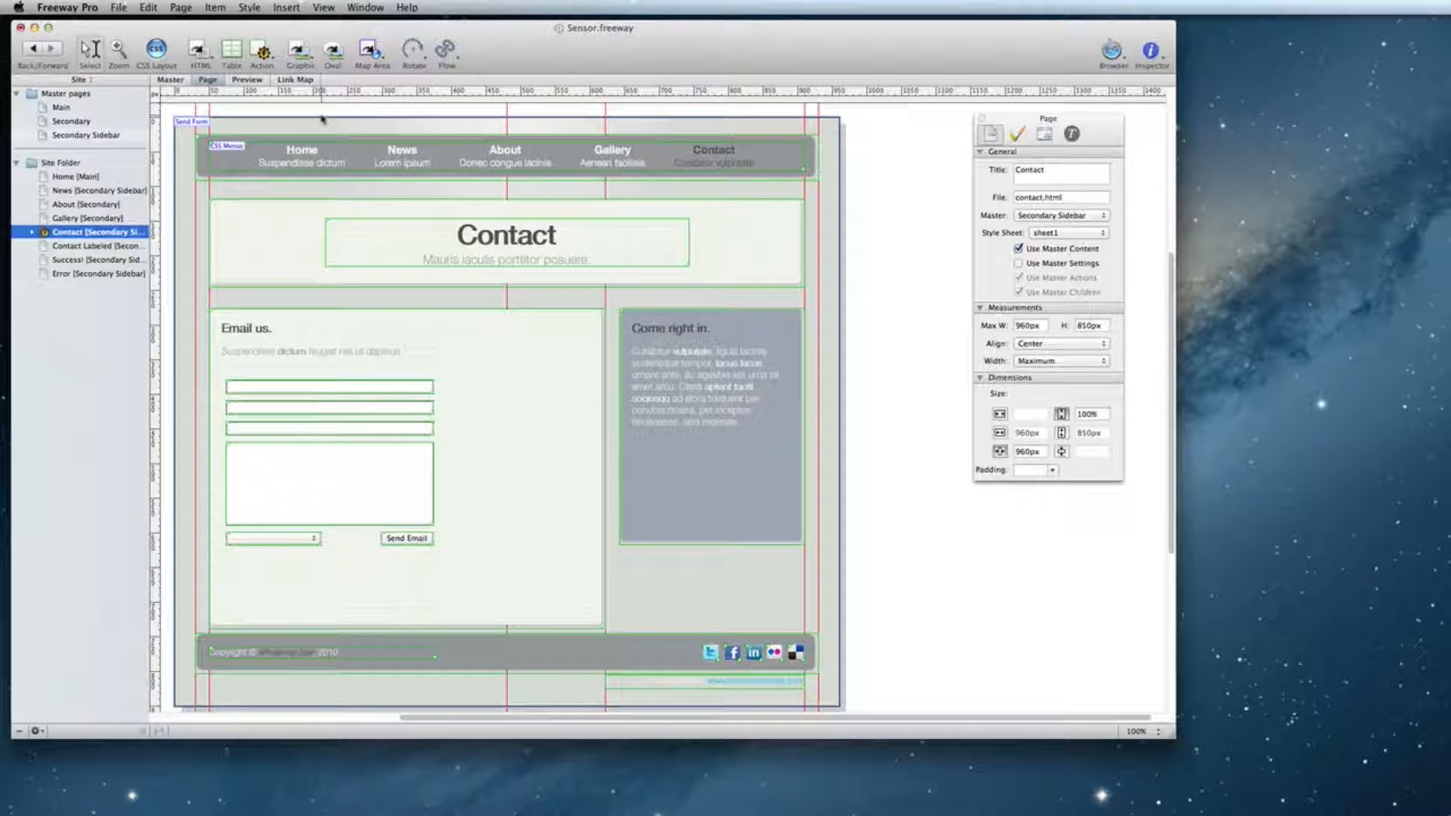
left_click(378, 8)
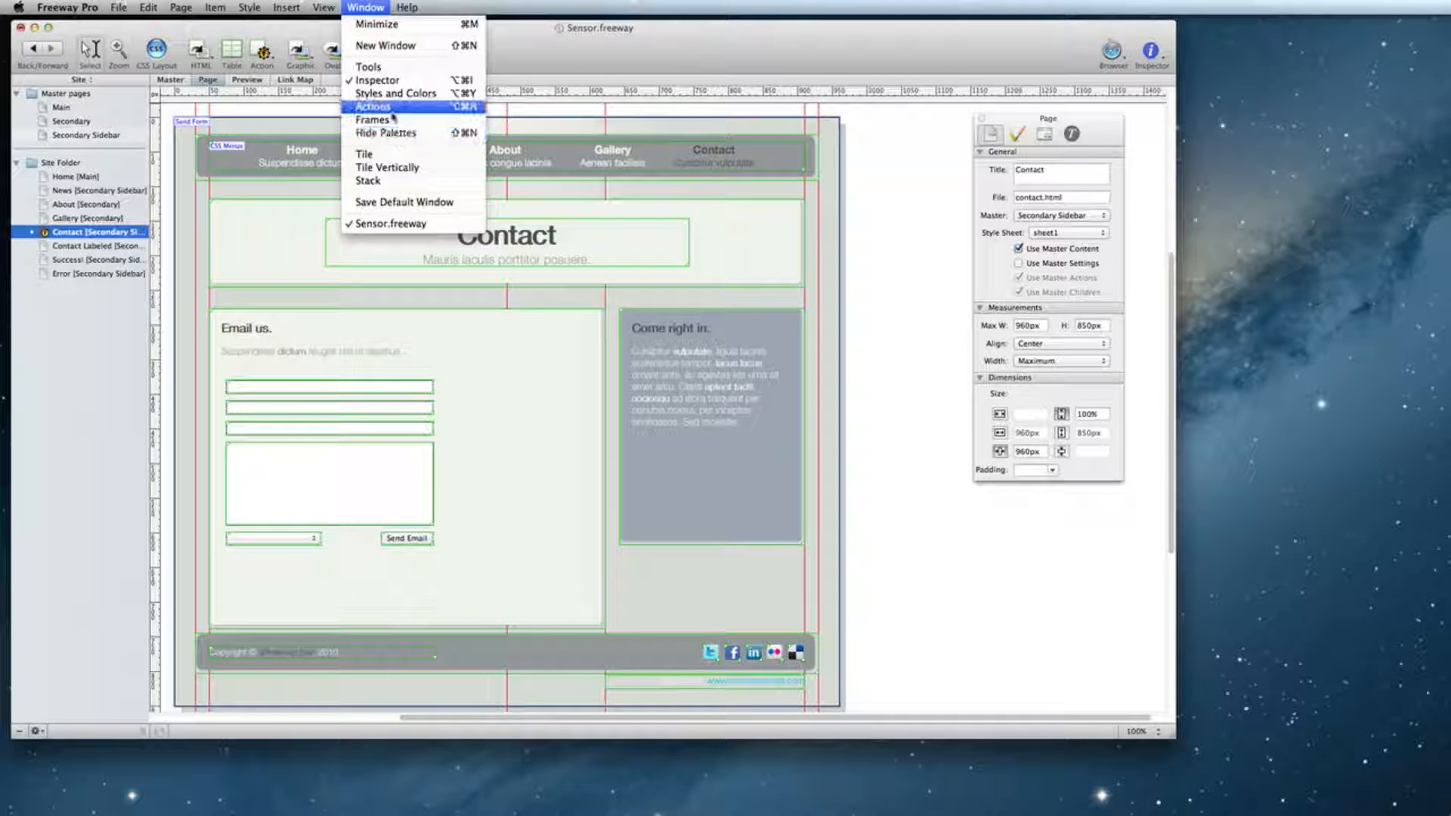
left_click(395, 109)
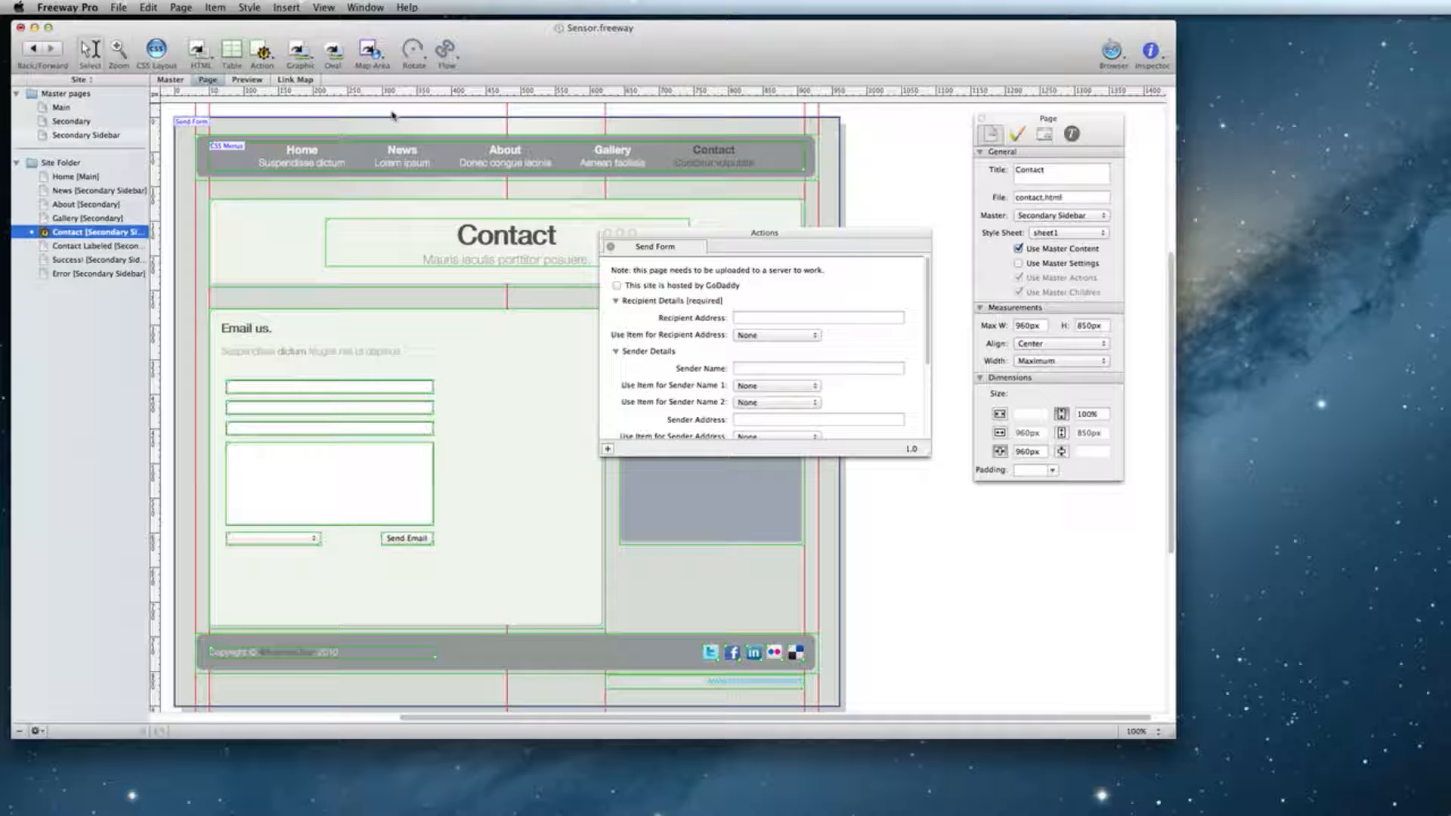
Enter the support recipient address and take sender name and address from nameField and emailField.
left_click(773, 317)
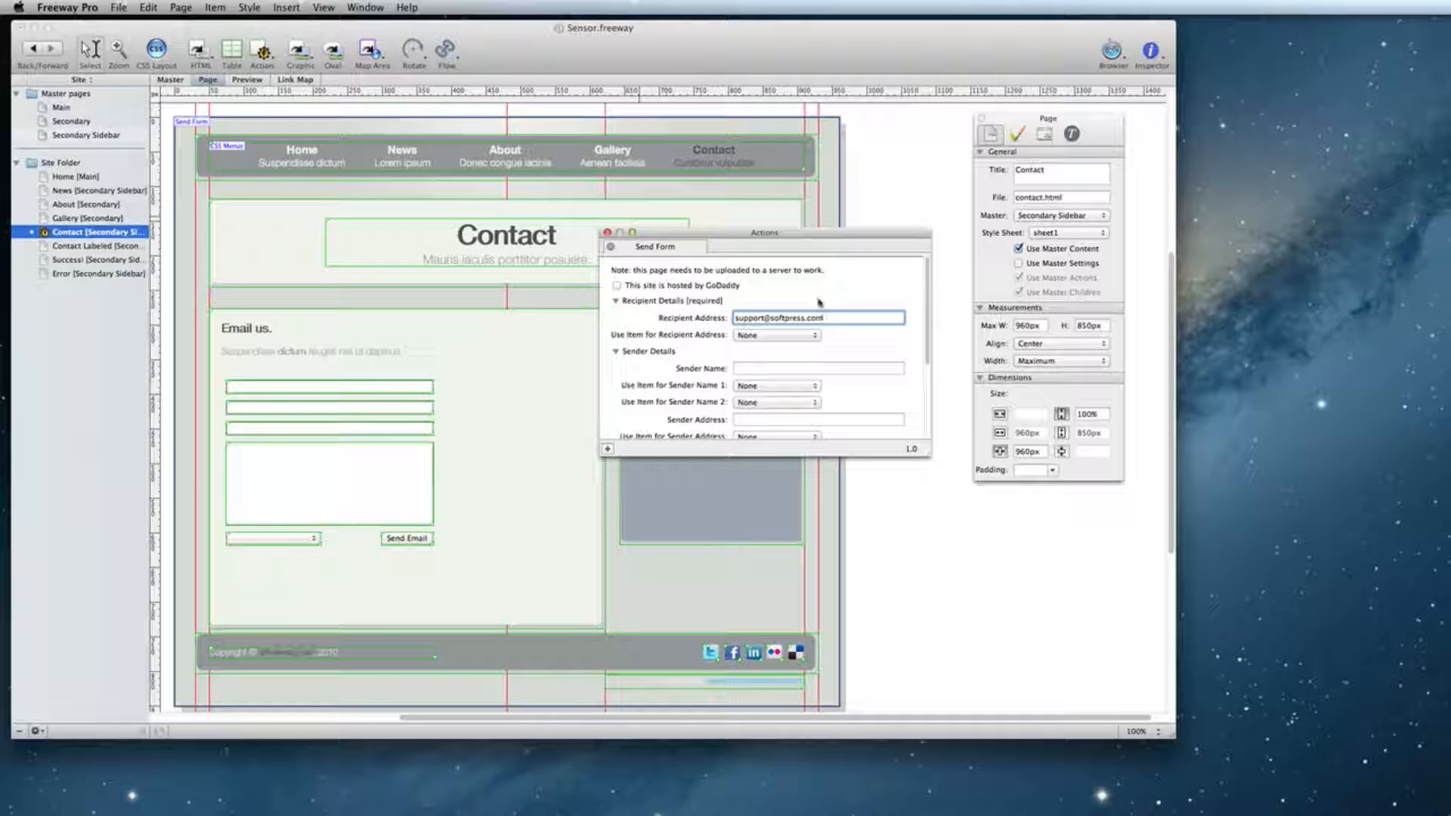
left_click_drag(929, 300, 921, 349)
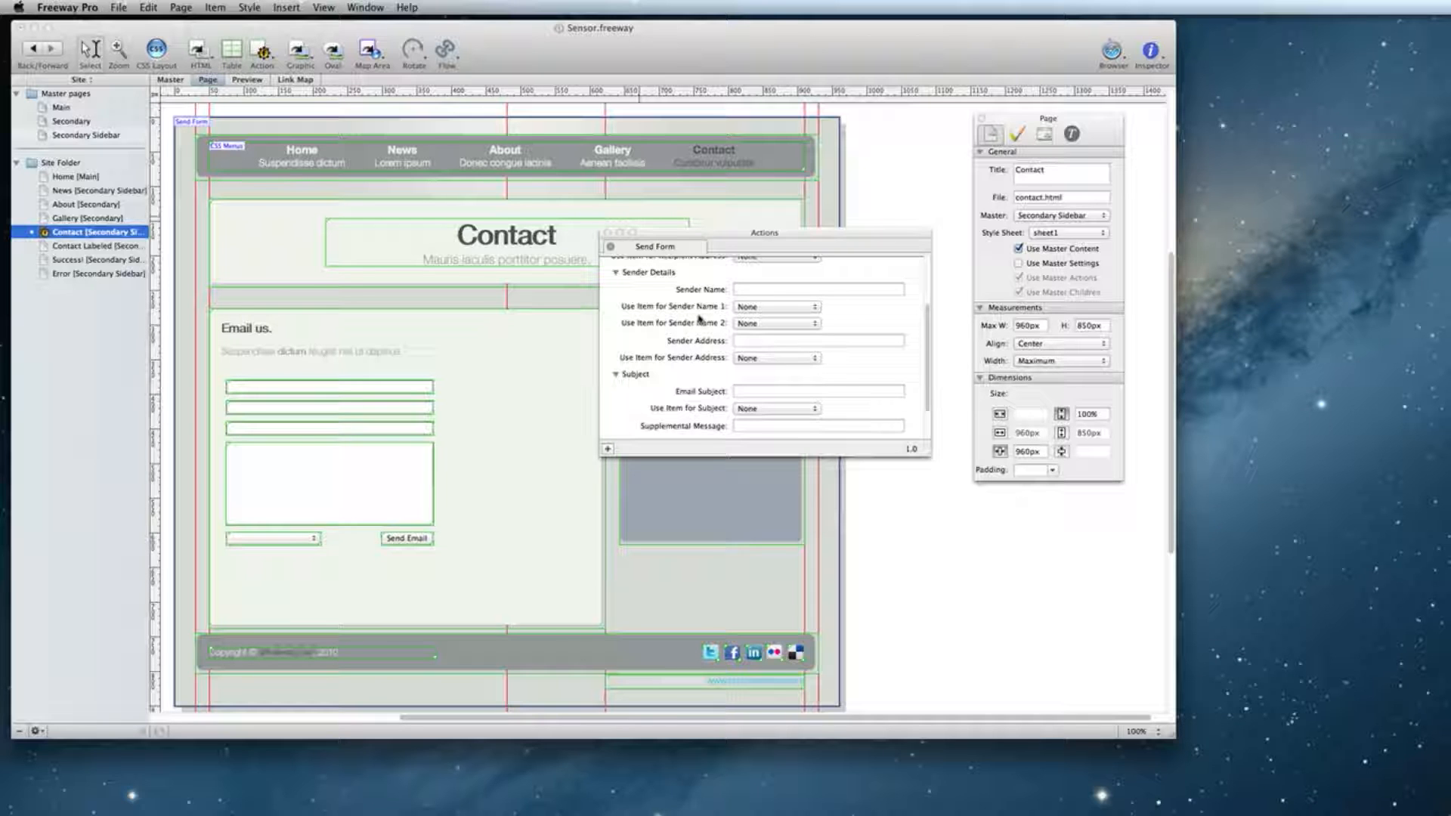
left_click(781, 309)
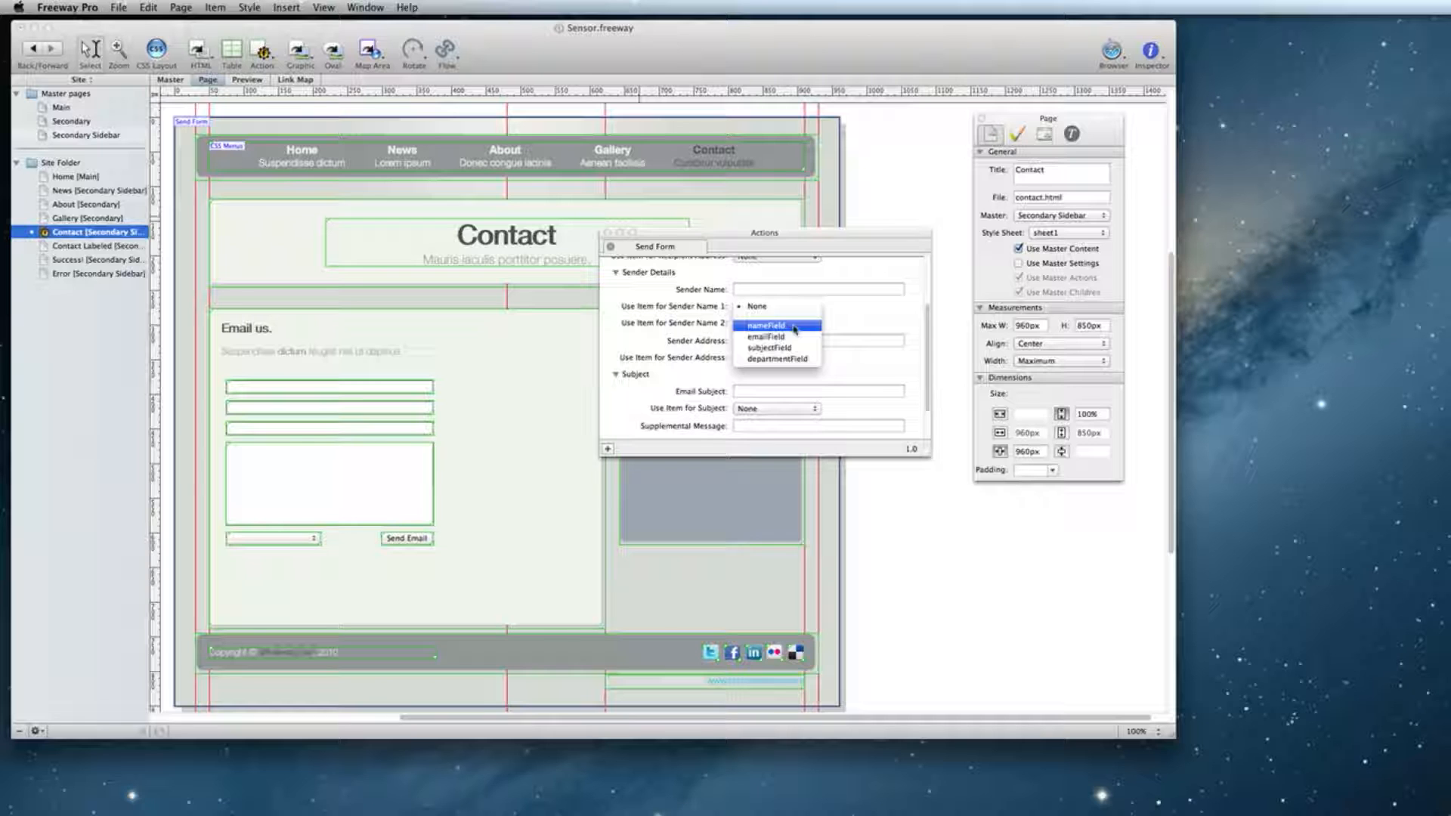
left_click(795, 330)
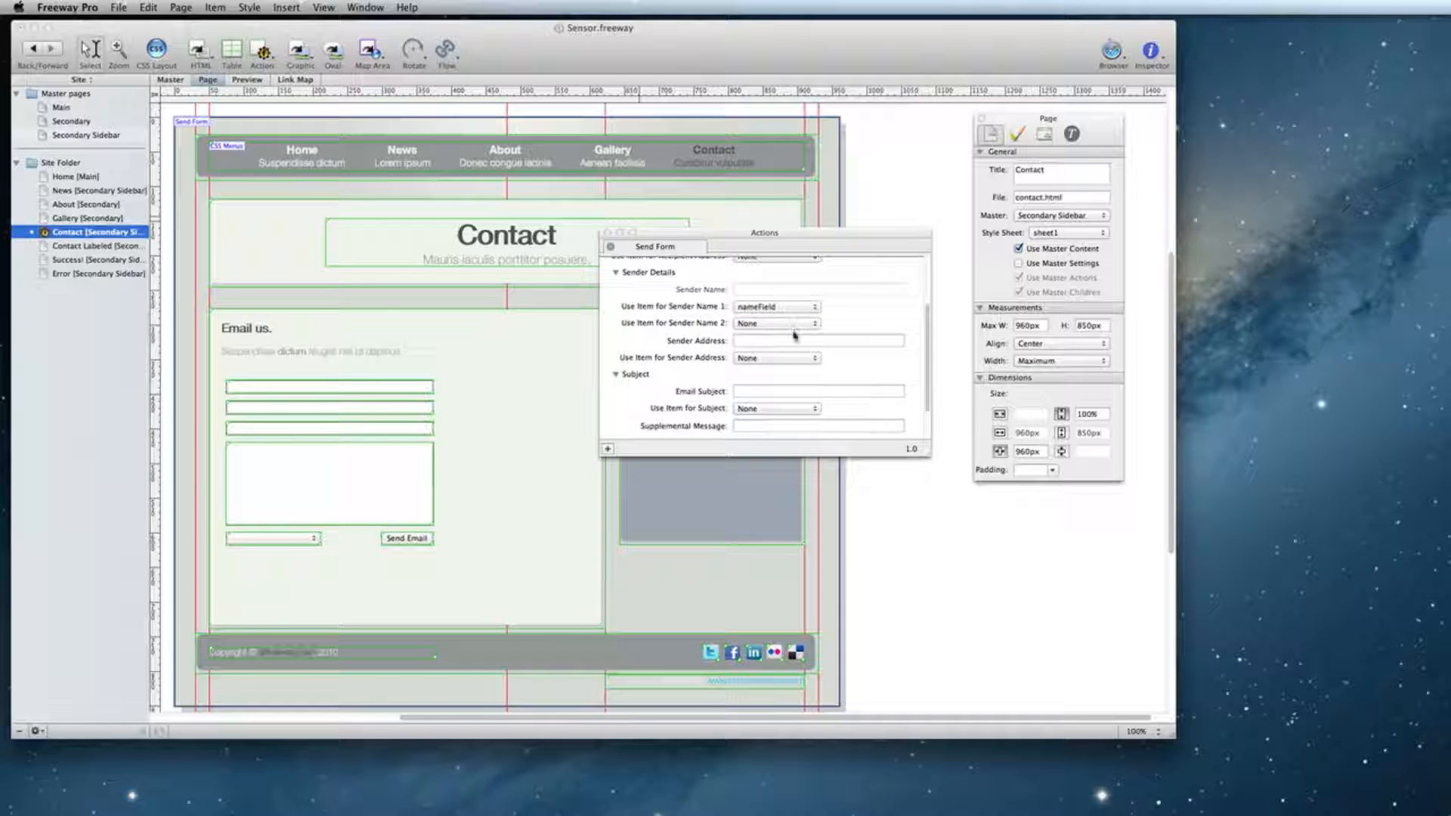
left_click(793, 360)
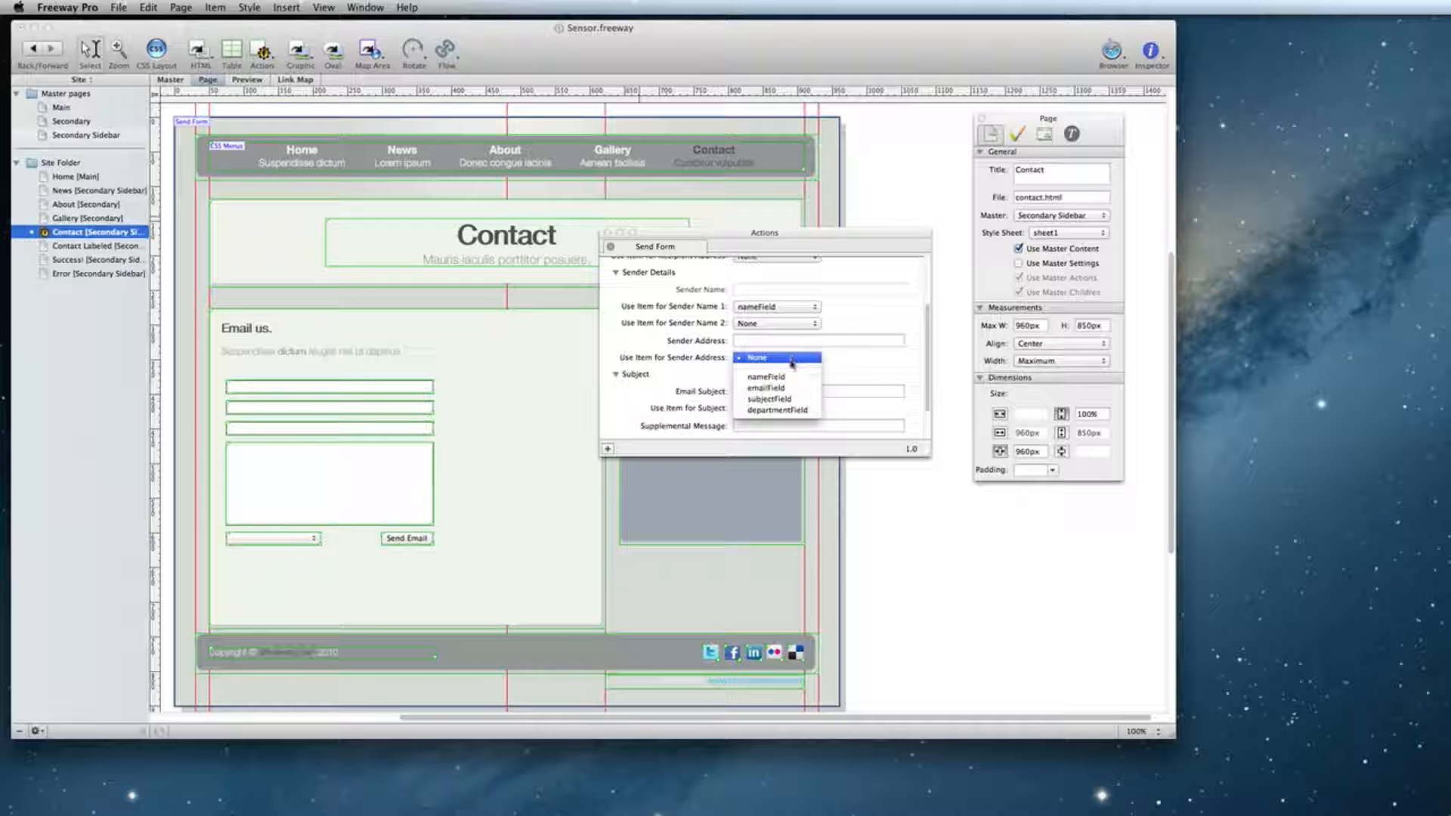
left_click(799, 391)
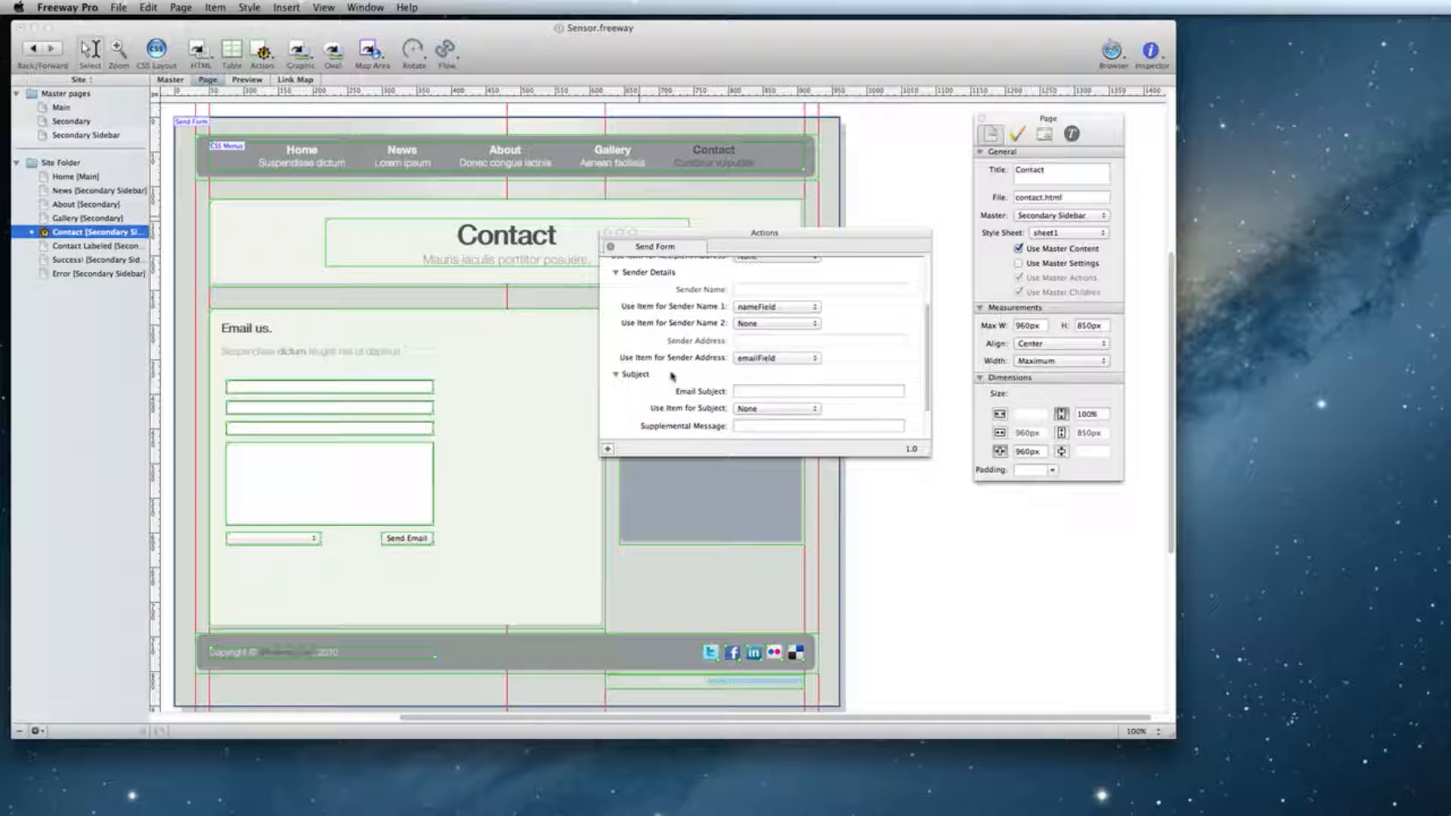
Take the subject from subjectField, with Error and Success! as the failure and success pages.
scroll(672, 375, "down", 2)
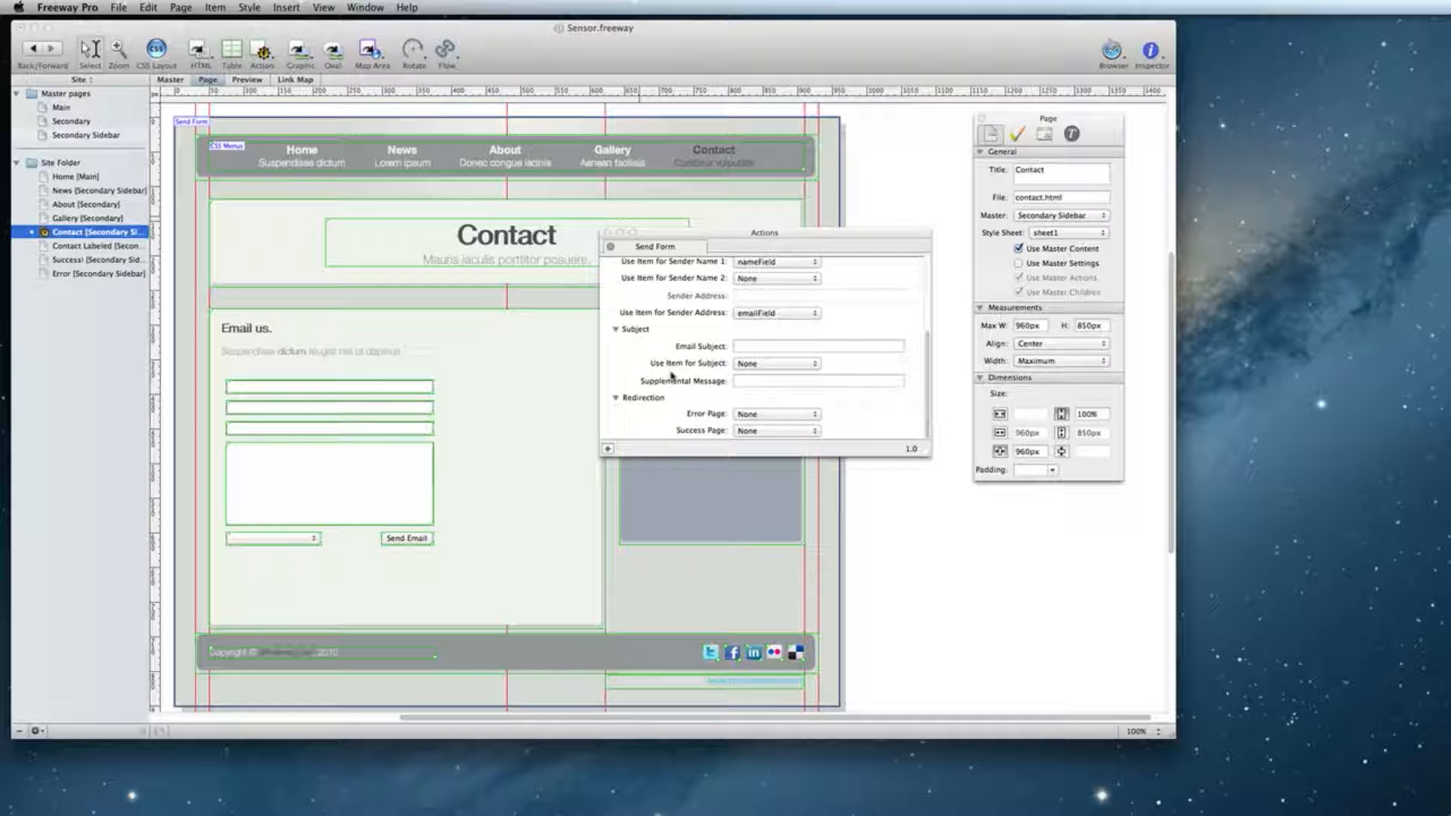
left_click(795, 364)
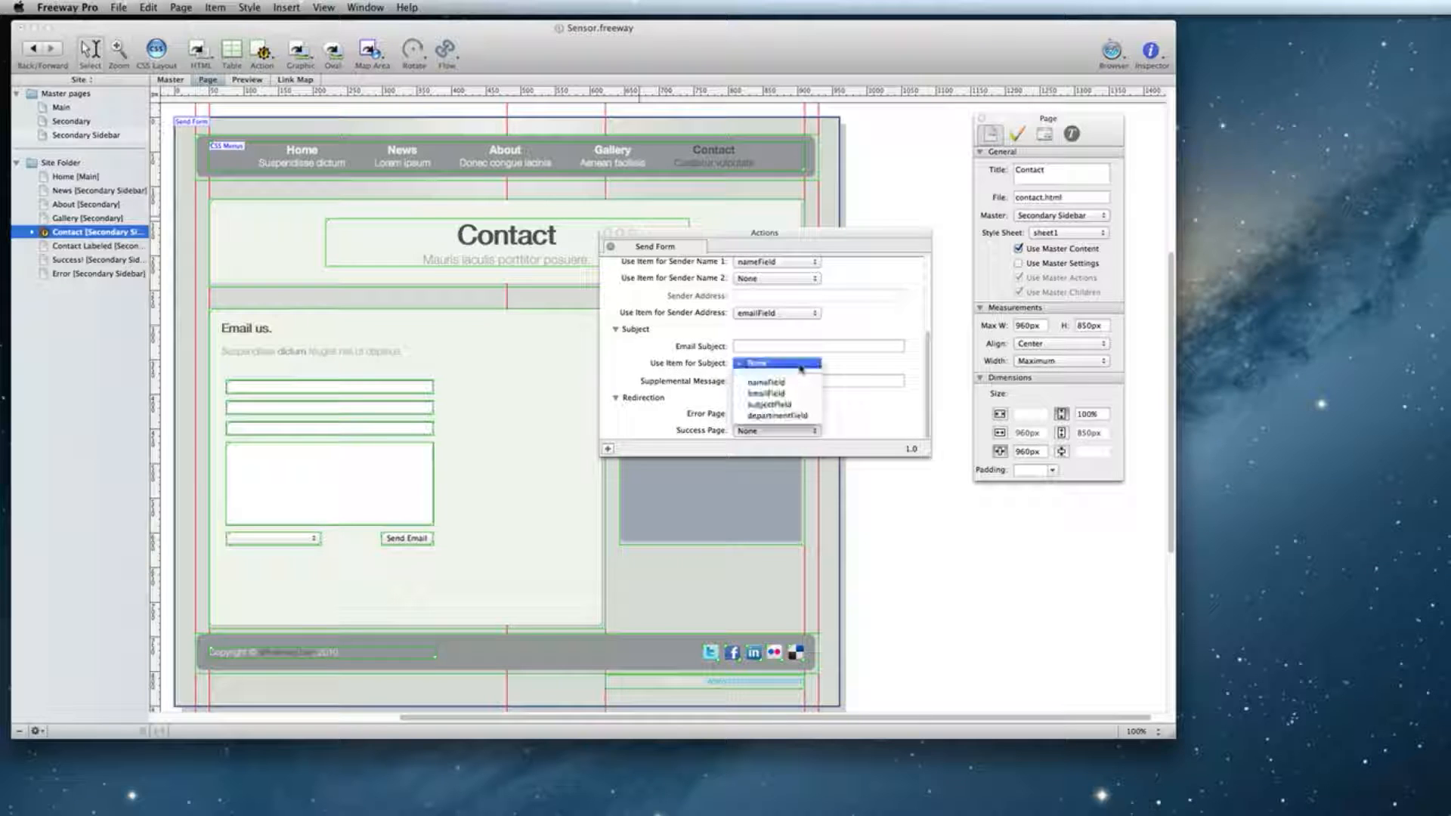
left_click(809, 406)
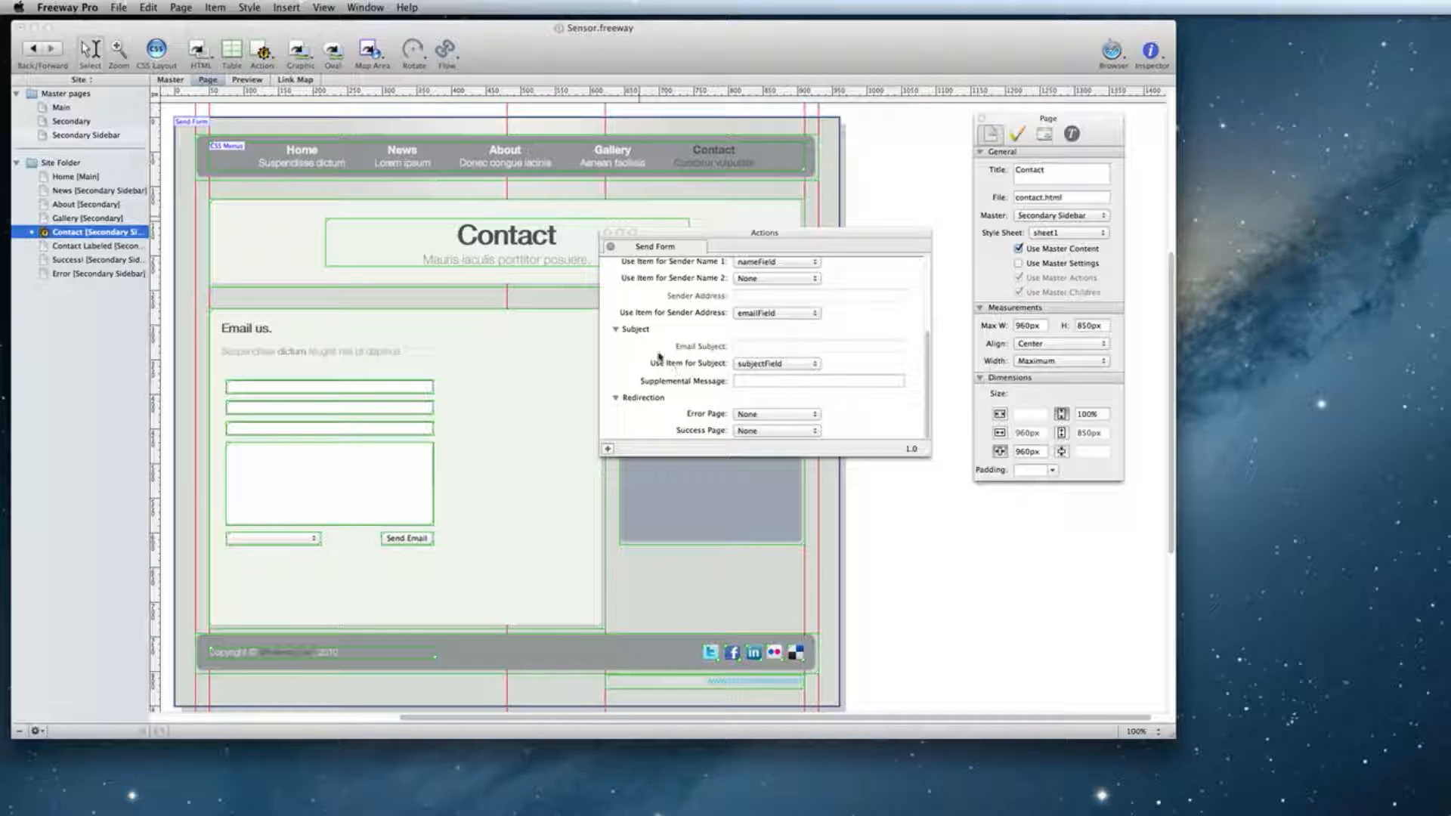
left_click(799, 417)
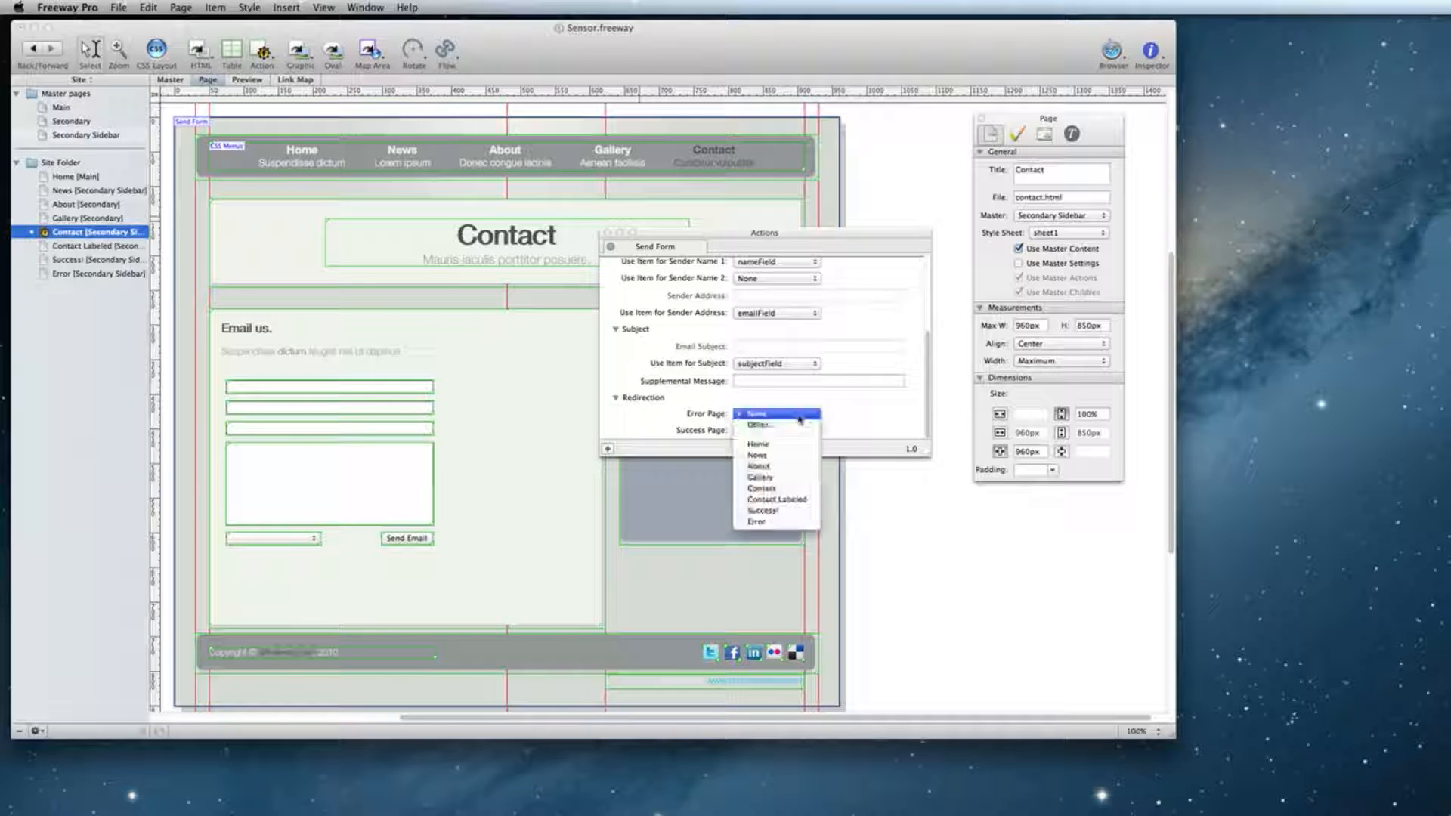
left_click(783, 522)
left_click(771, 432)
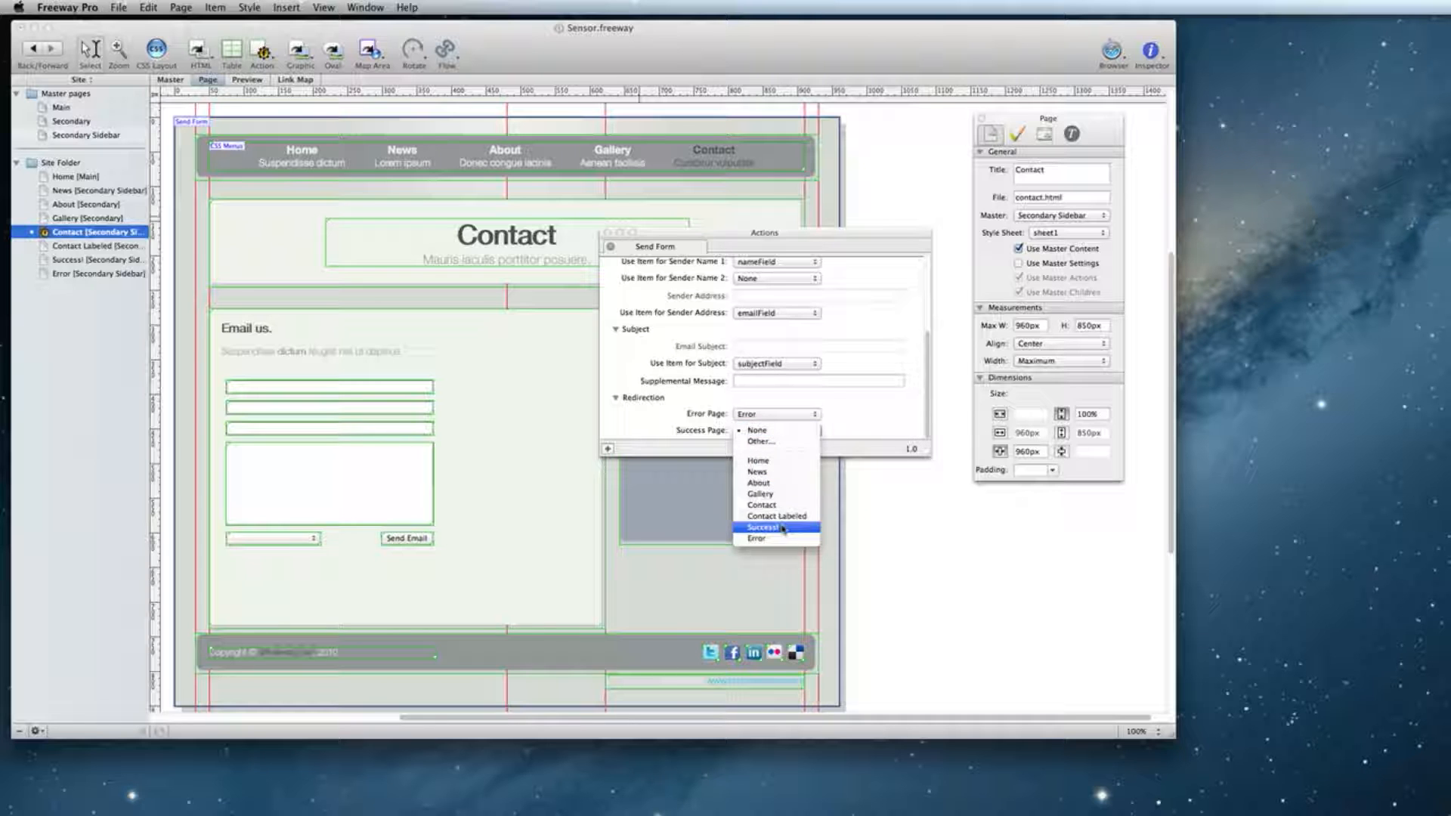
left_click(782, 529)
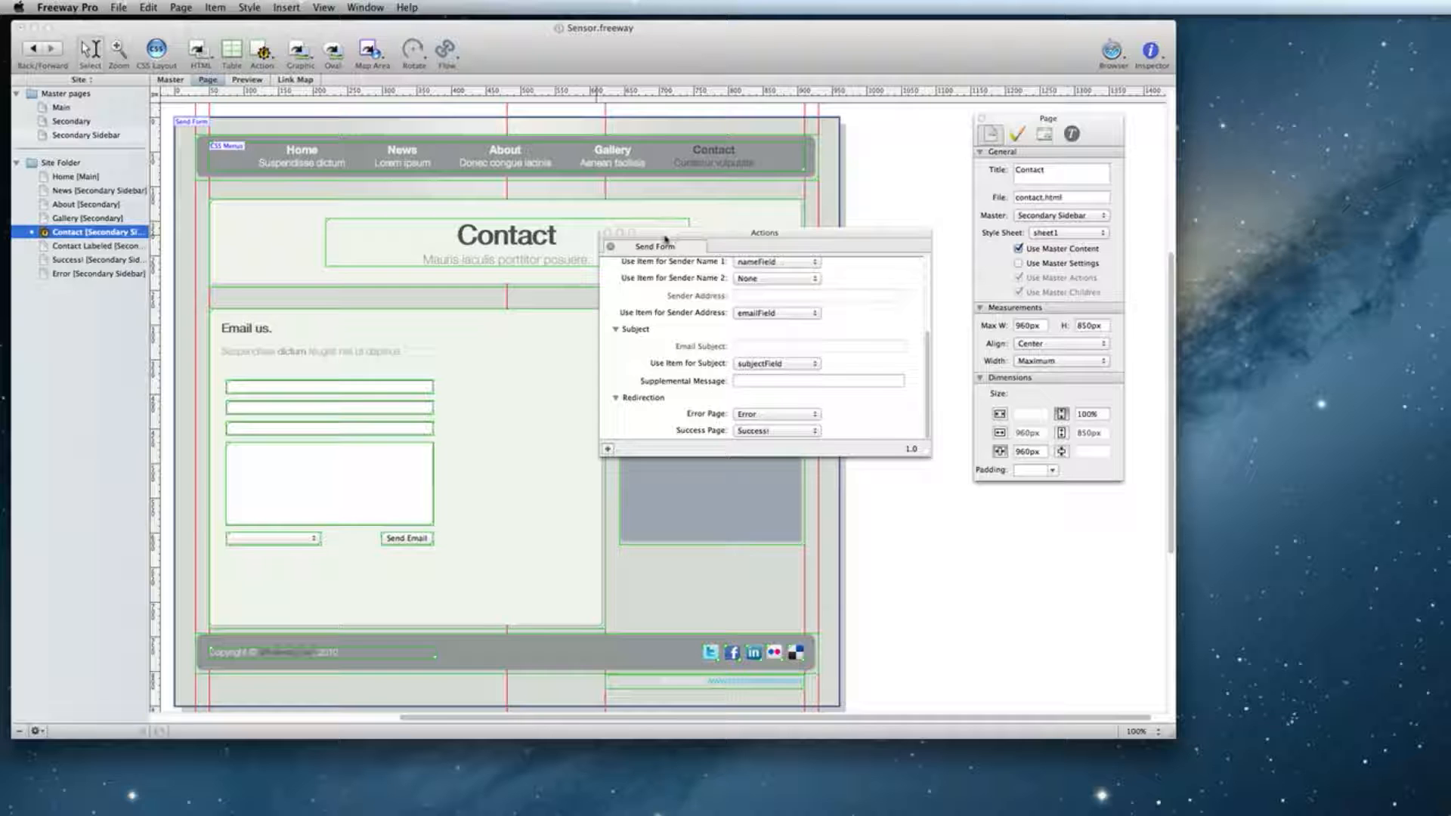
Add a Sales choice, valued with the sales department's e-mail address, to the department dropdown.
left_click_drag(666, 240, 792, 486)
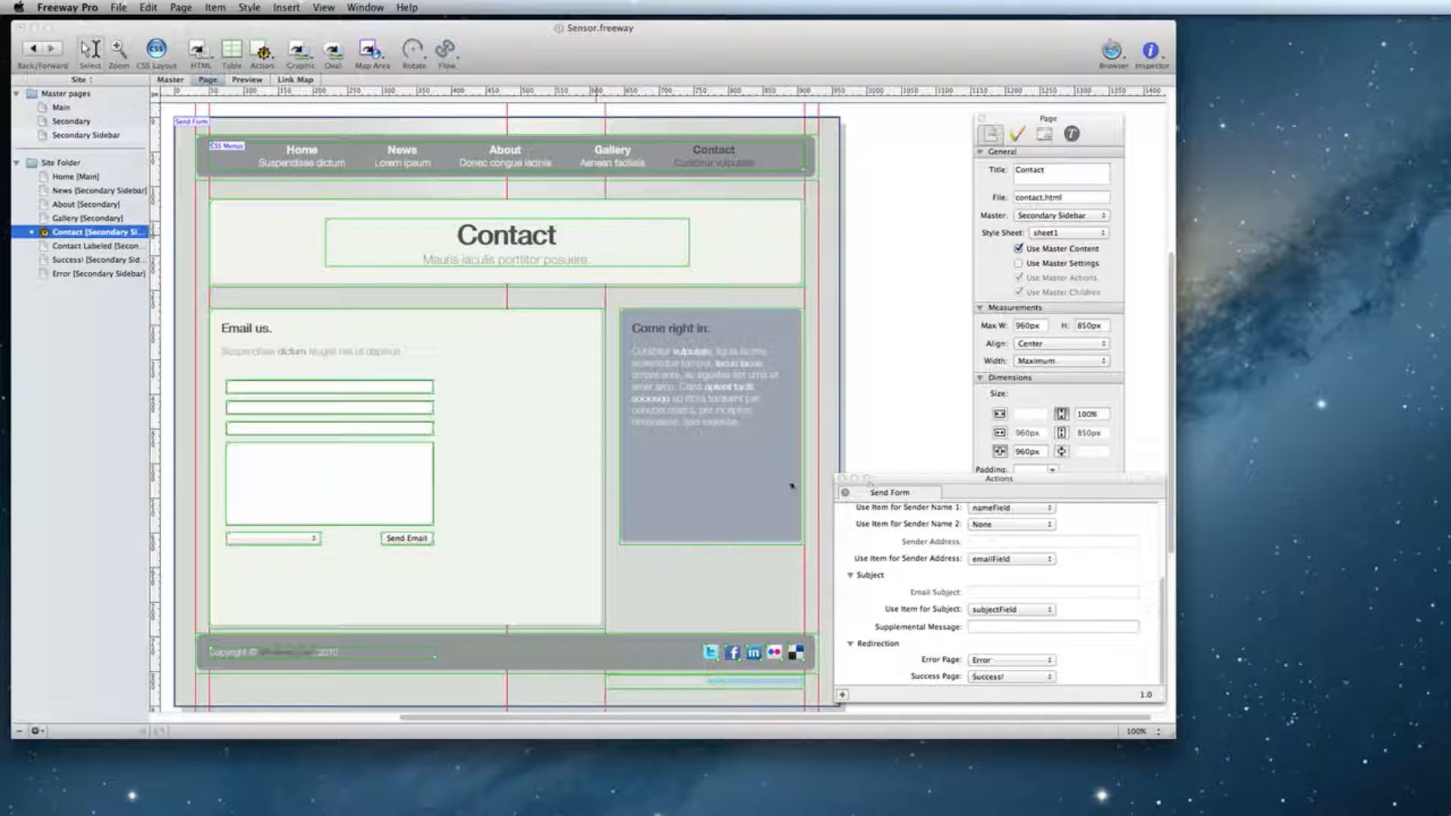
left_click(274, 540)
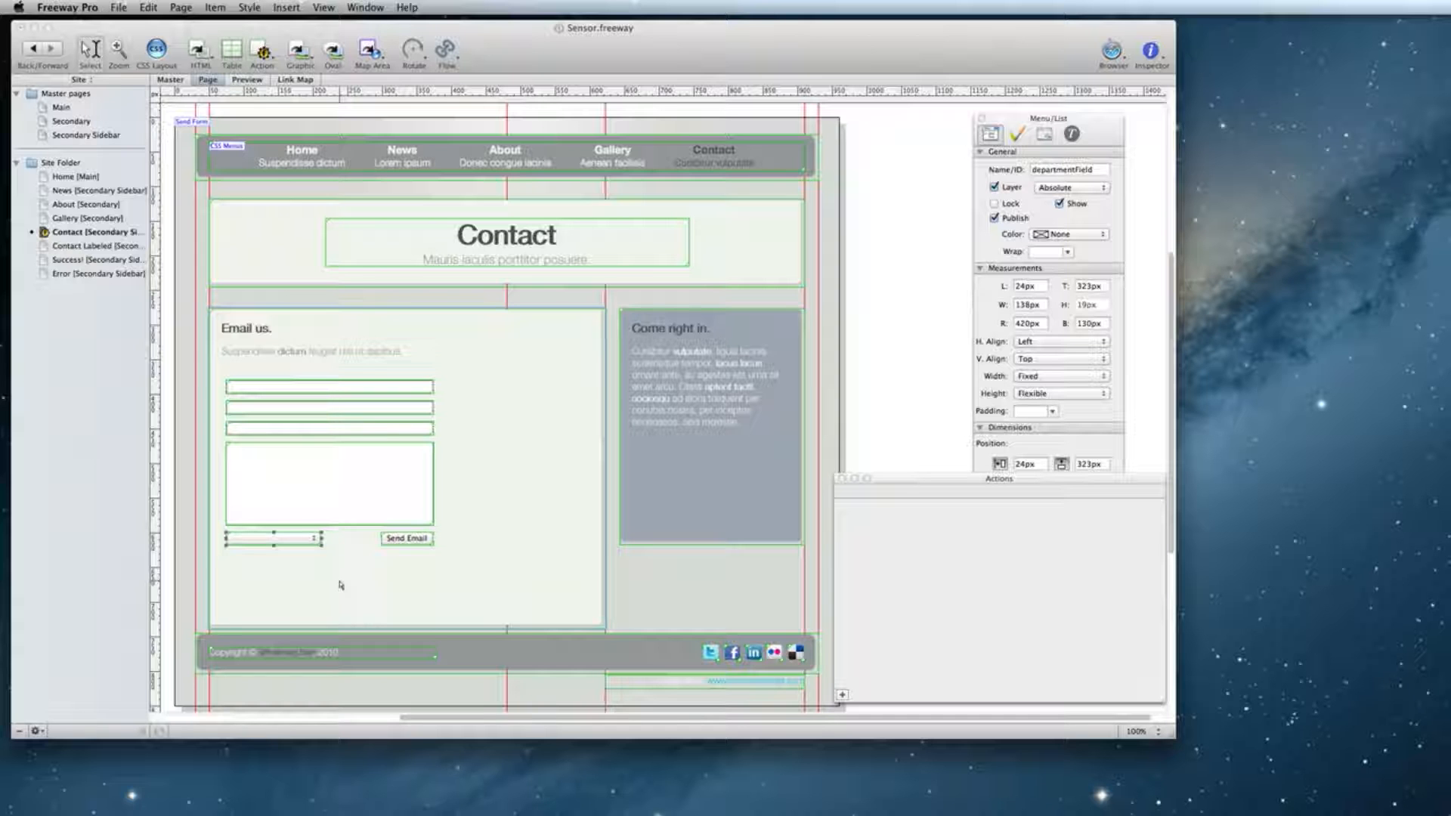
left_click(1043, 136)
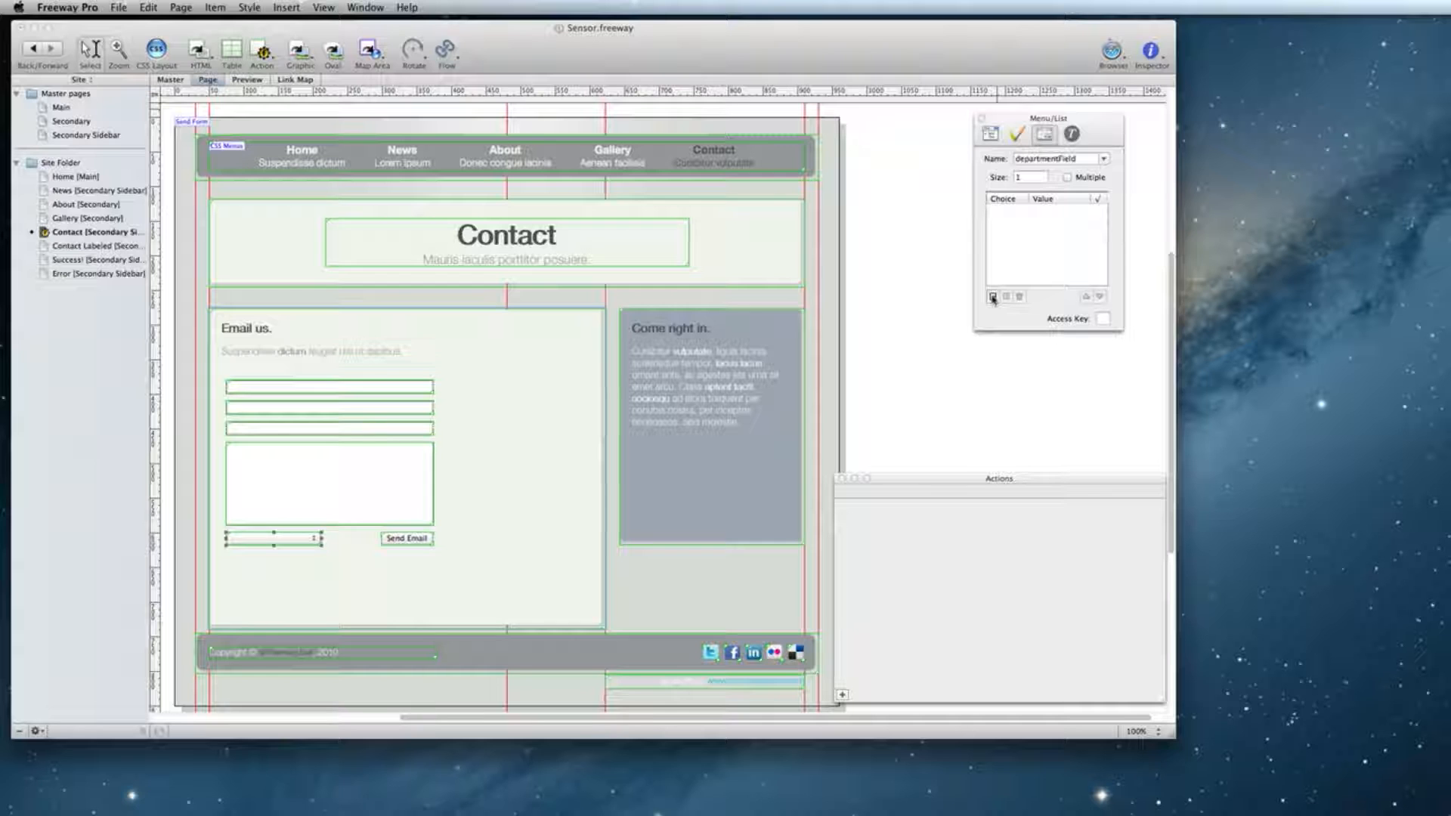
left_click(992, 297)
type("Sa")
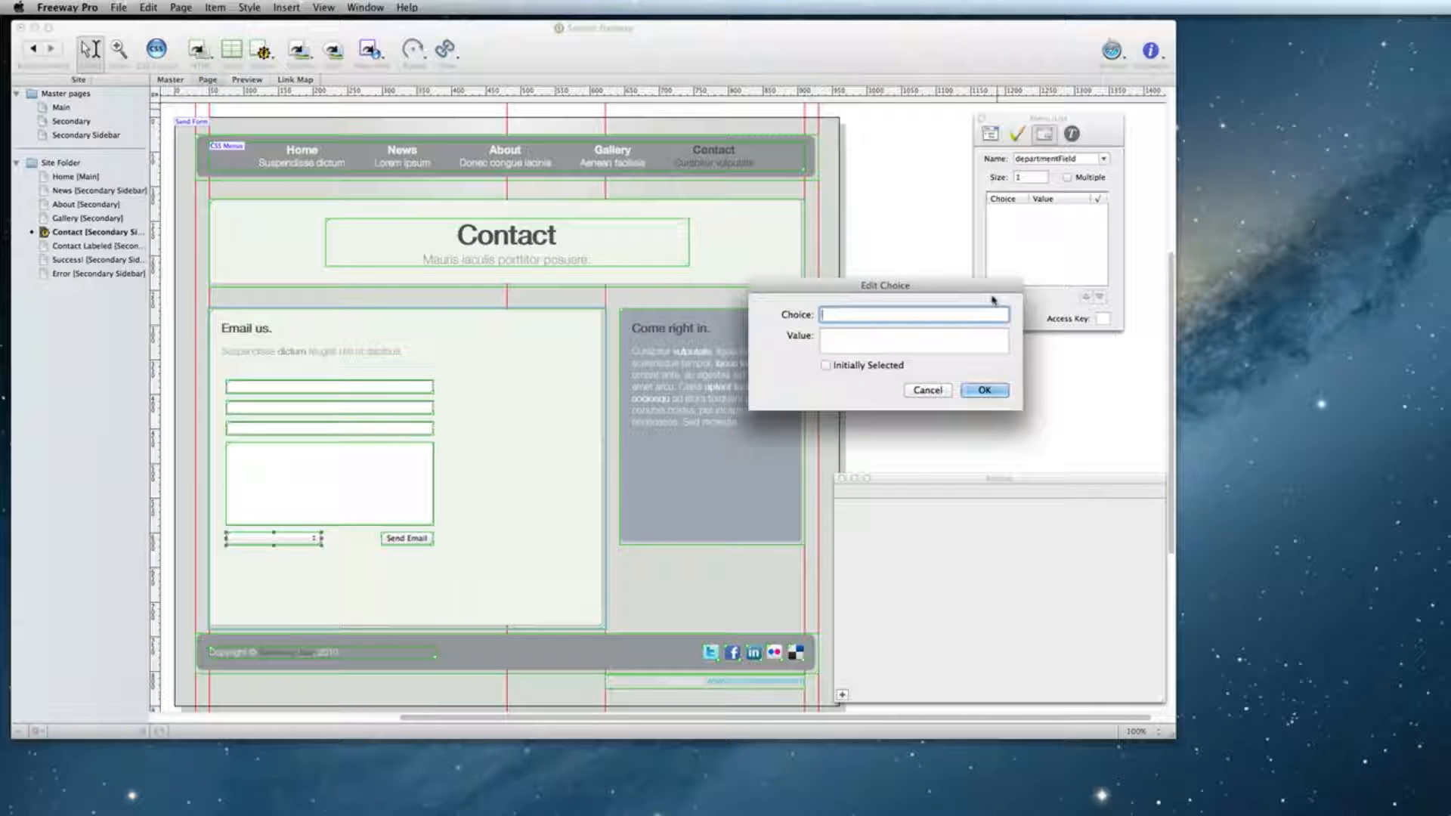
type("les")
key("Tab")
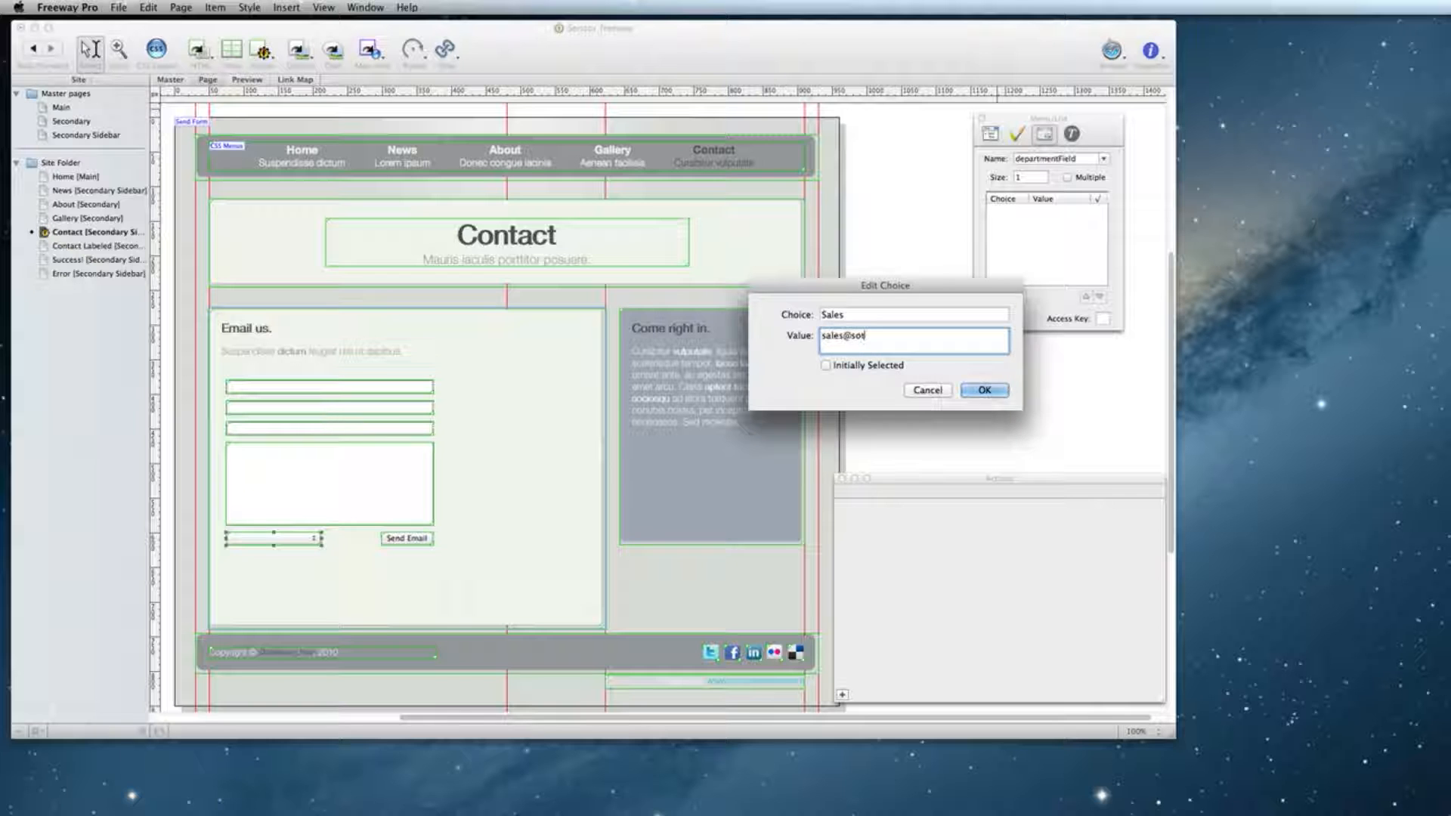
left_click(985, 390)
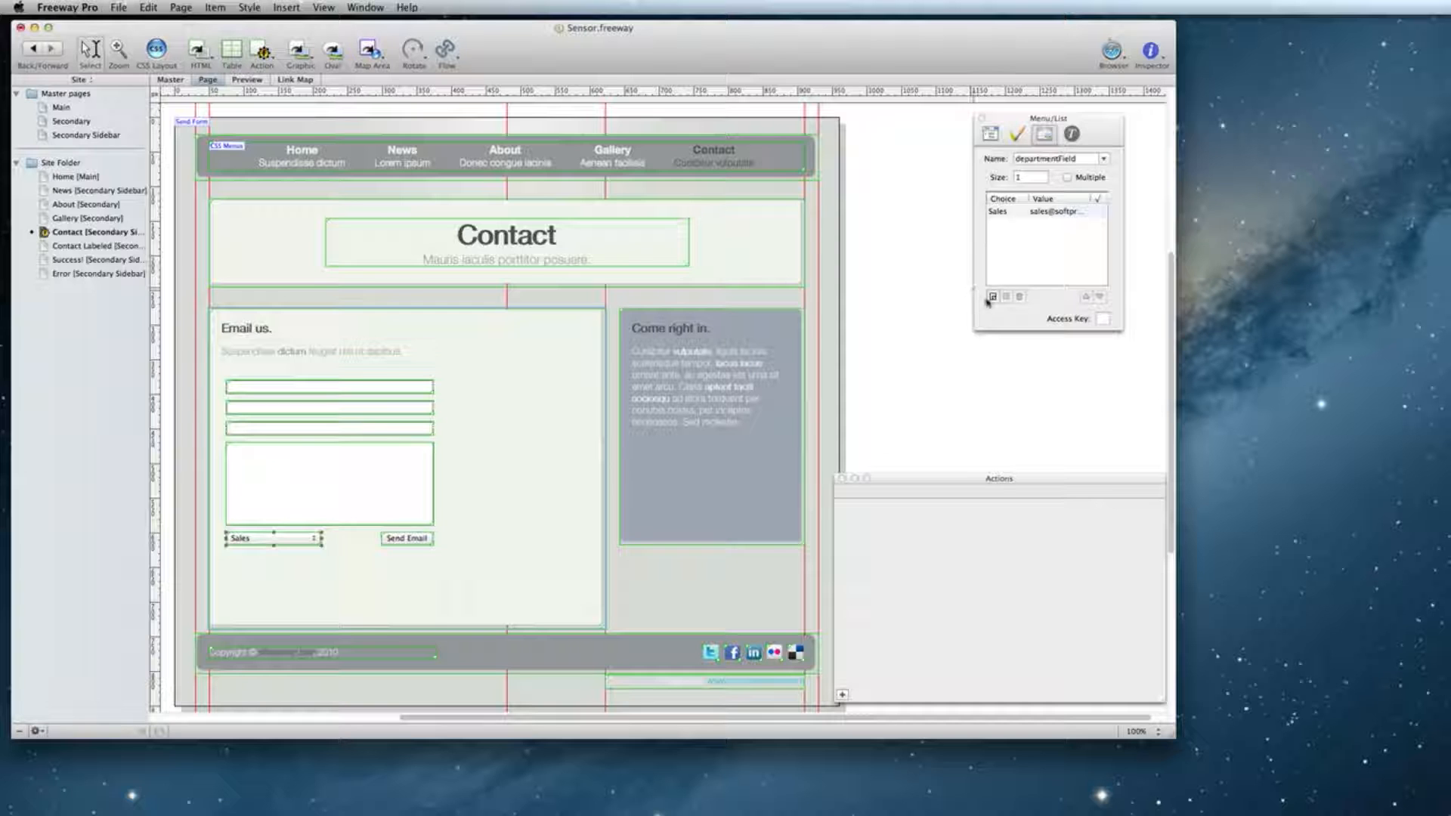
Add a Support choice with the support department's e-mail address, initially selected.
left_click(992, 297)
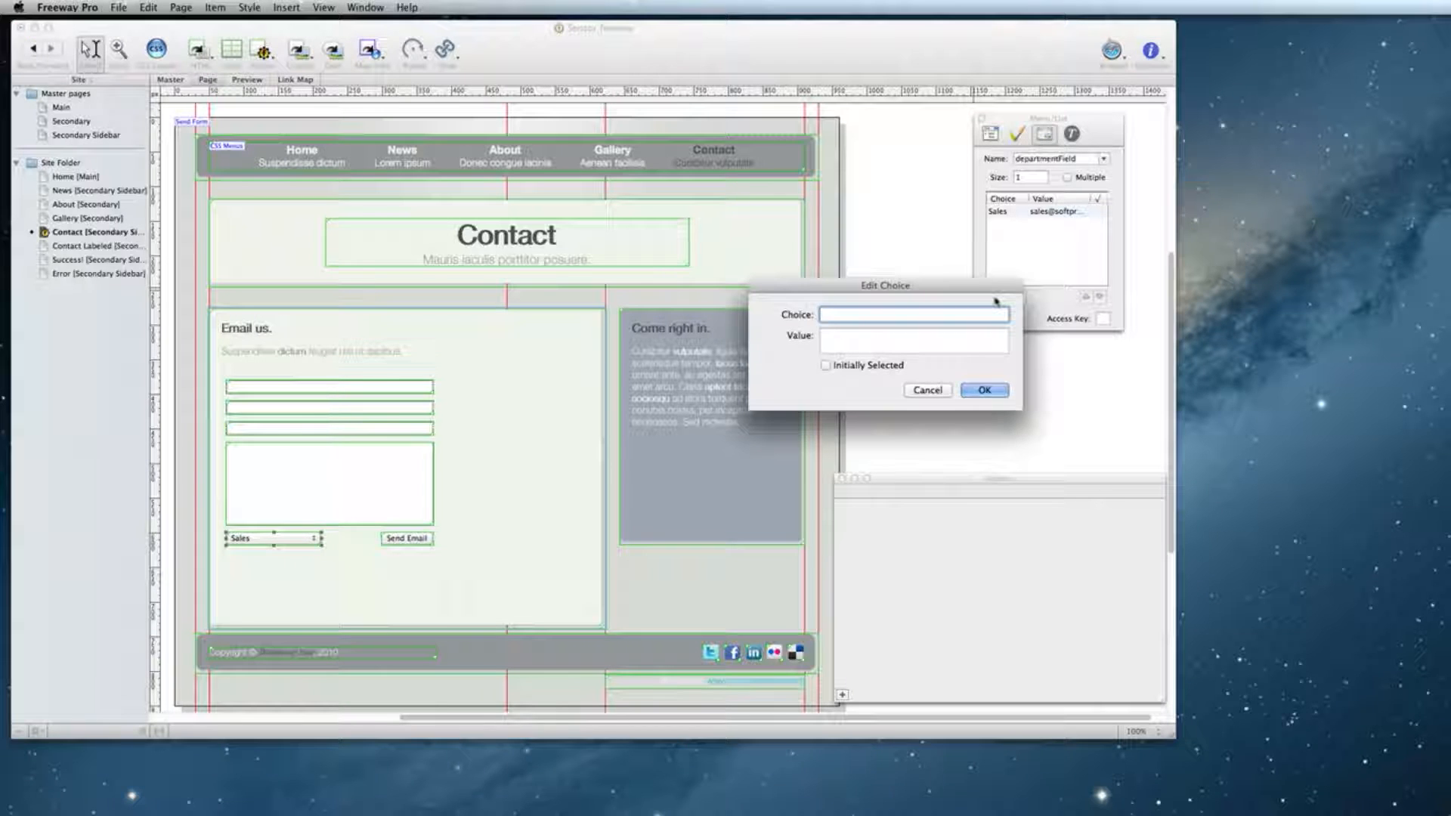
type("Support")
key("Tab")
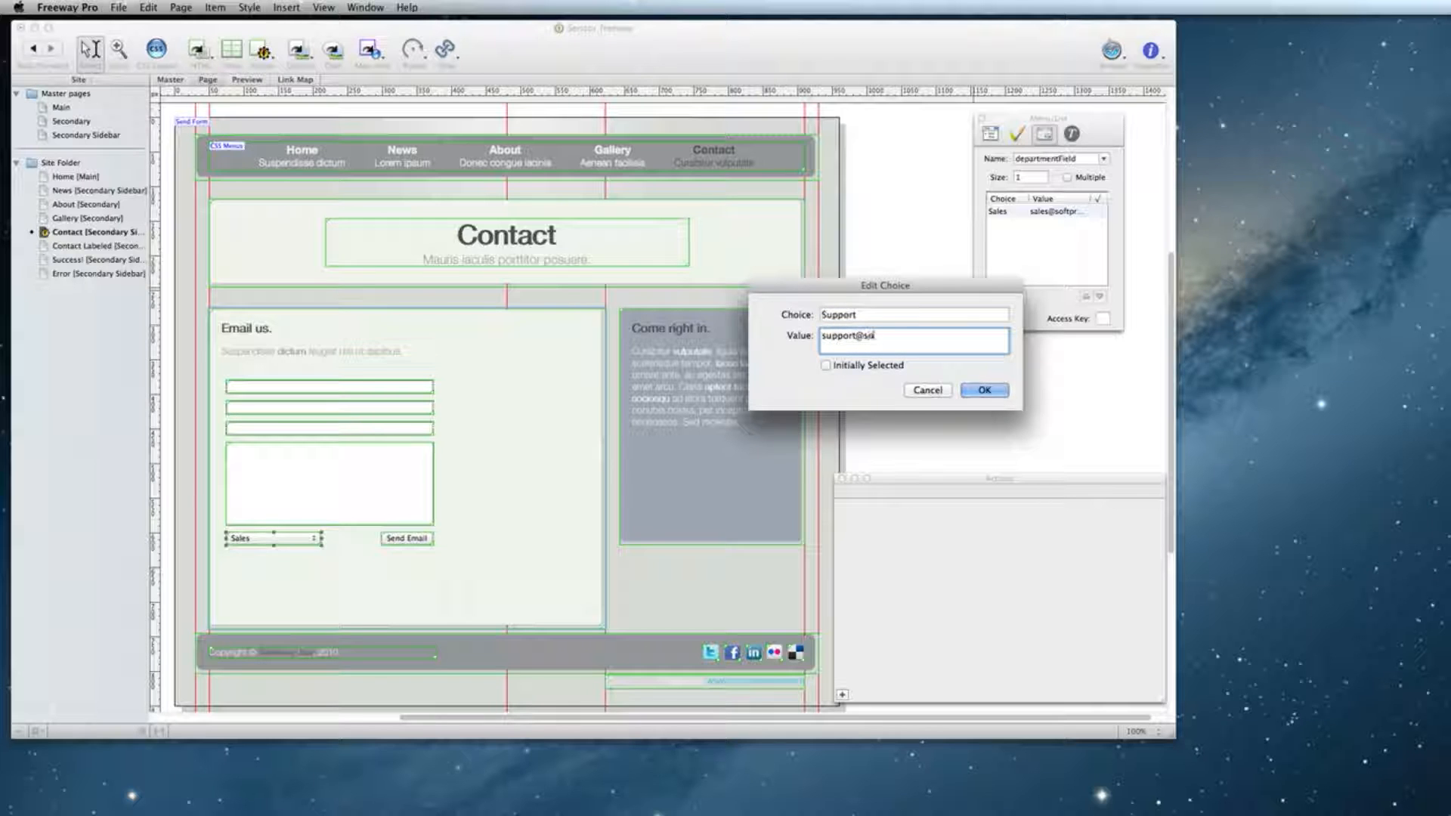
left_click(887, 369)
left_click(970, 391)
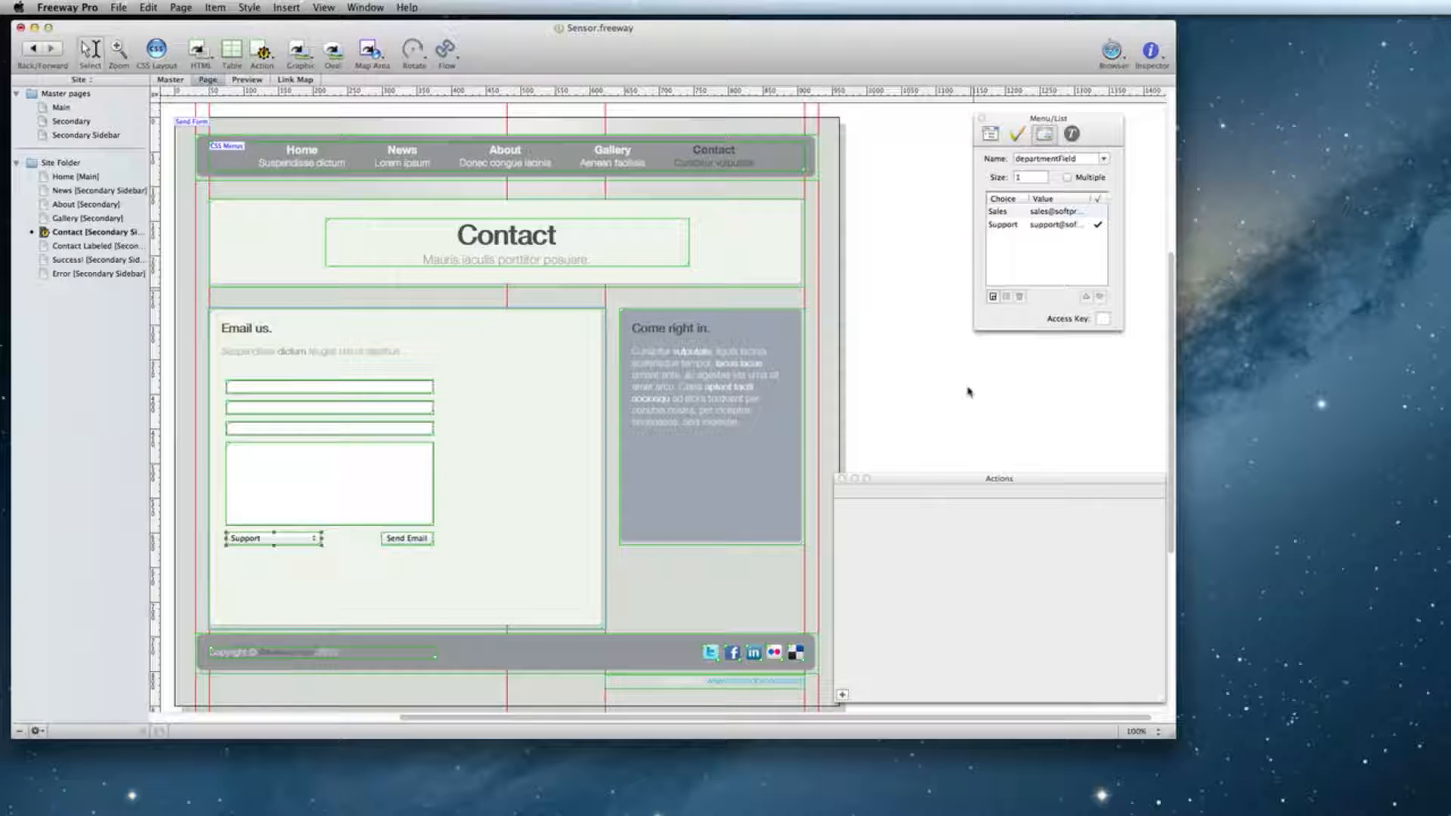
left_click(968, 392)
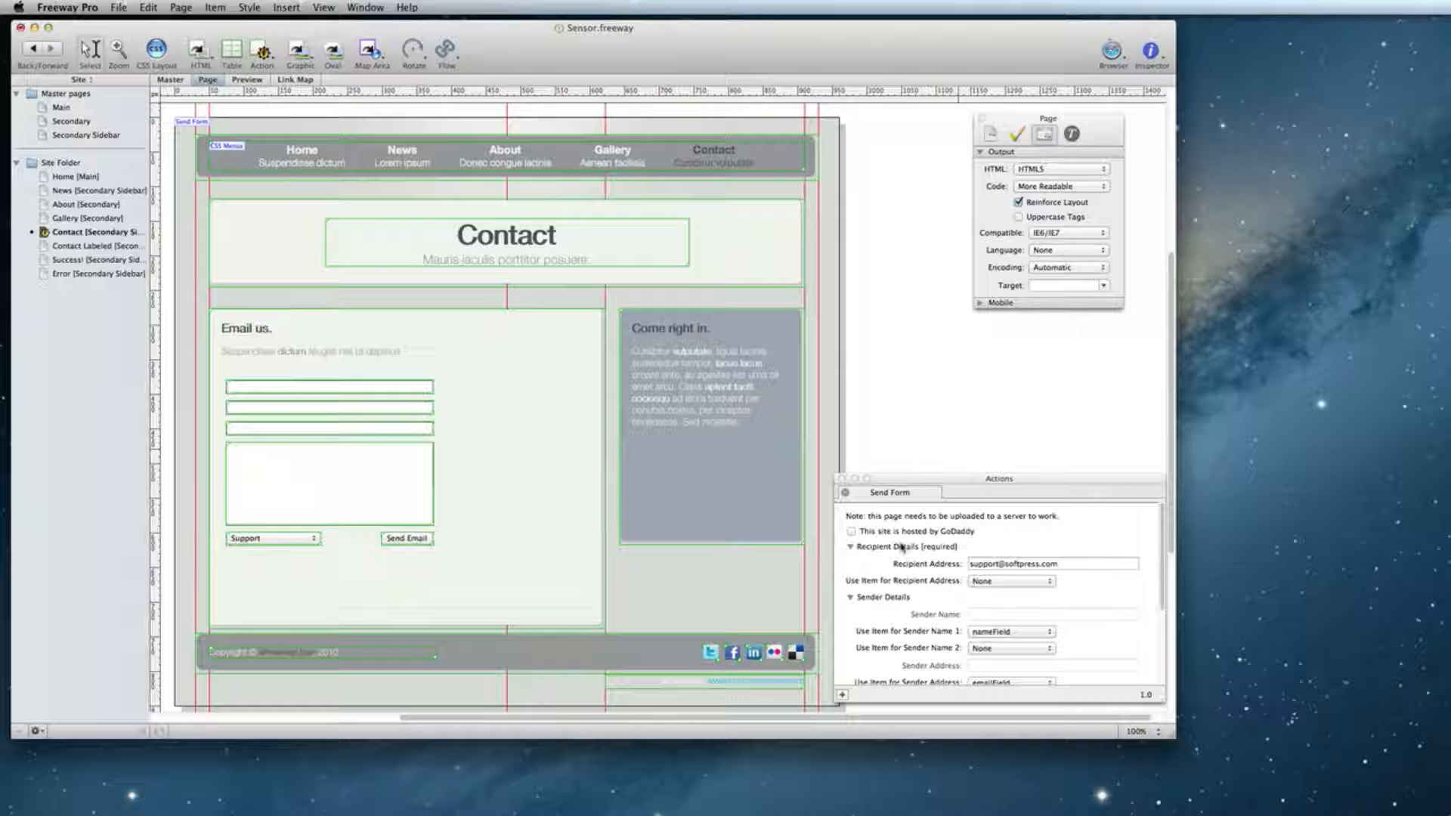
Replace the fixed recipient address with departmentField, then preview the Contact page in Safari.
scroll(902, 546, "down", 2)
left_click_drag(1061, 542, 962, 542)
key("BackSpace")
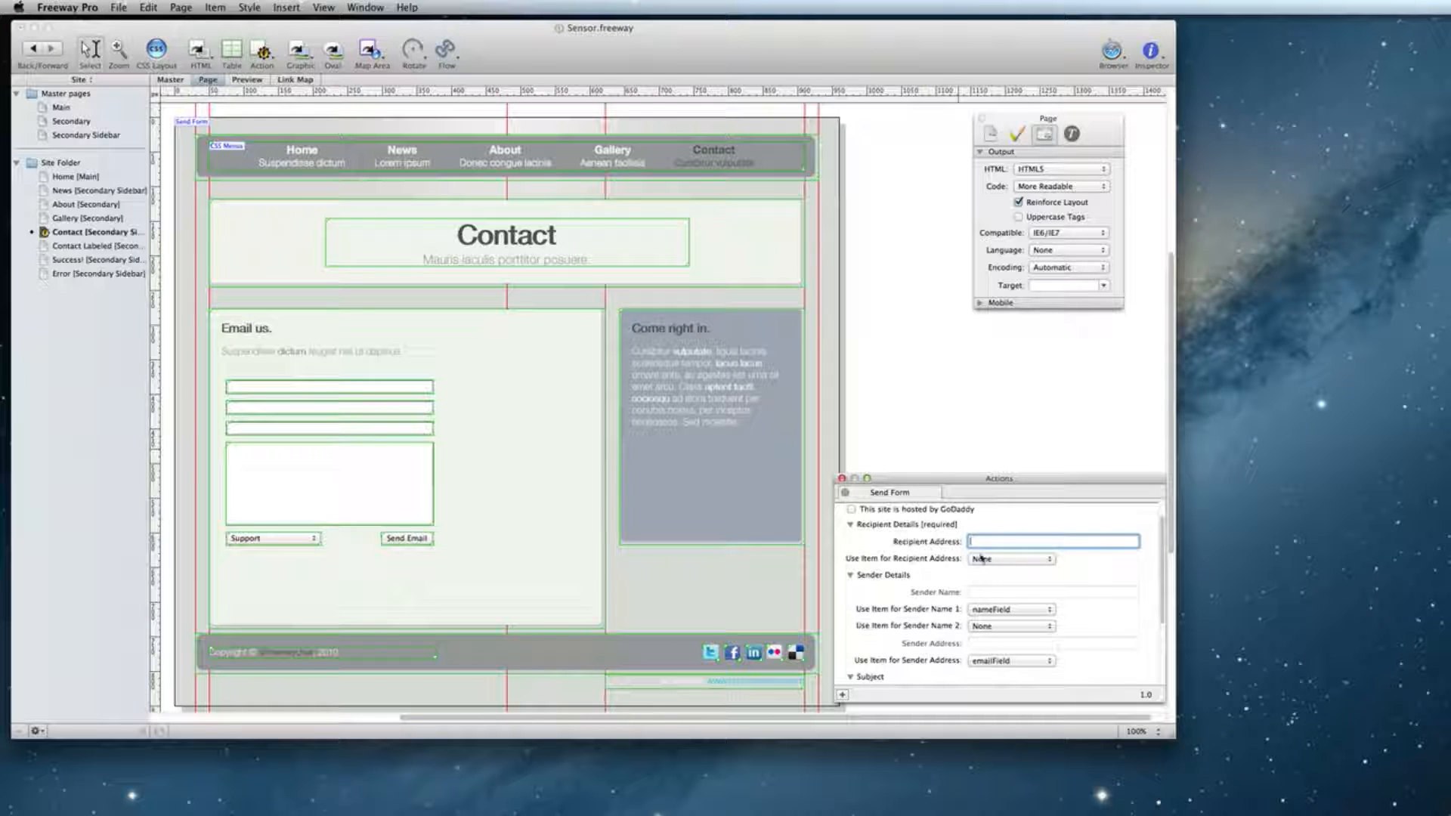
left_click(992, 560)
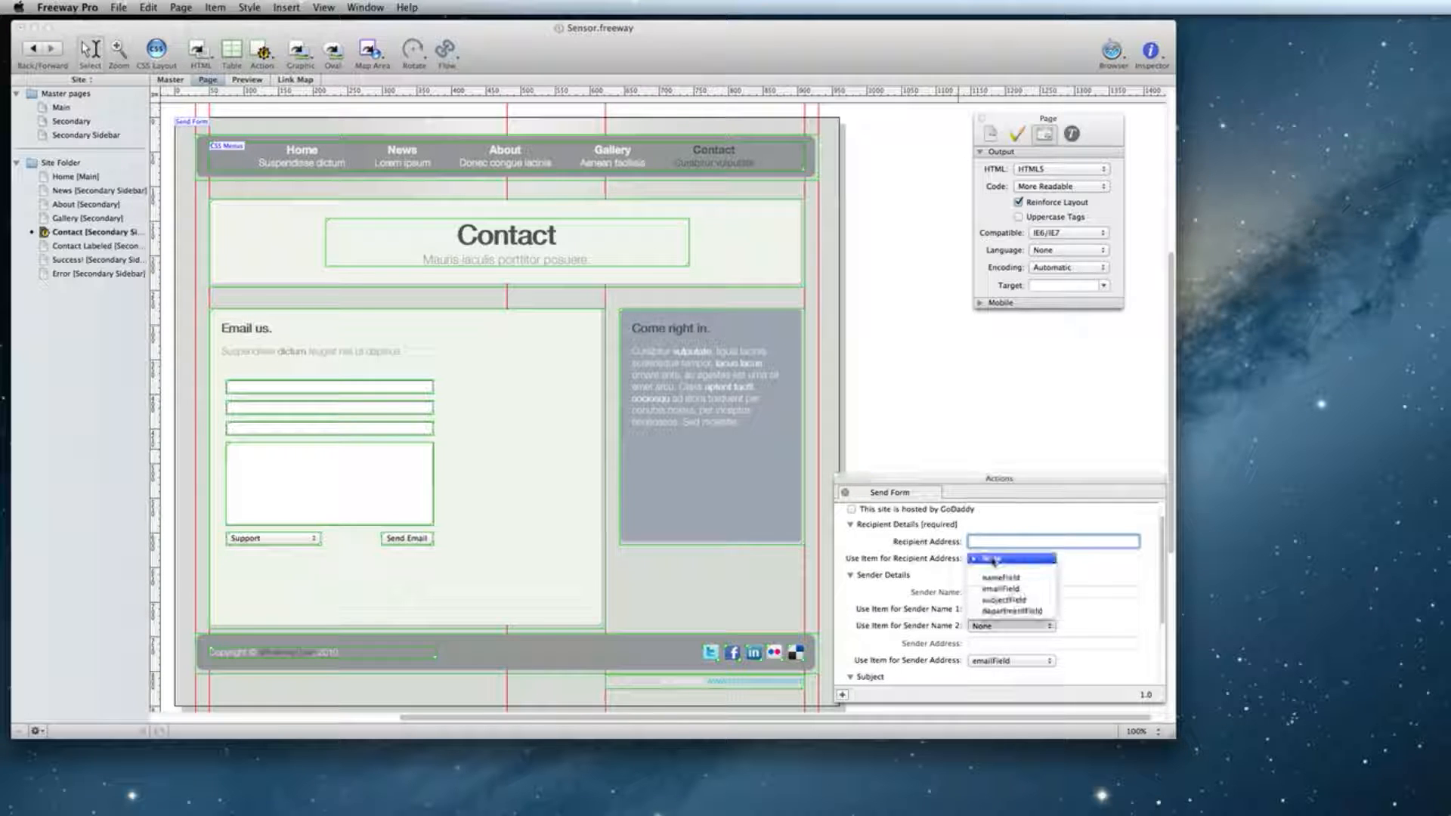
left_click(1045, 614)
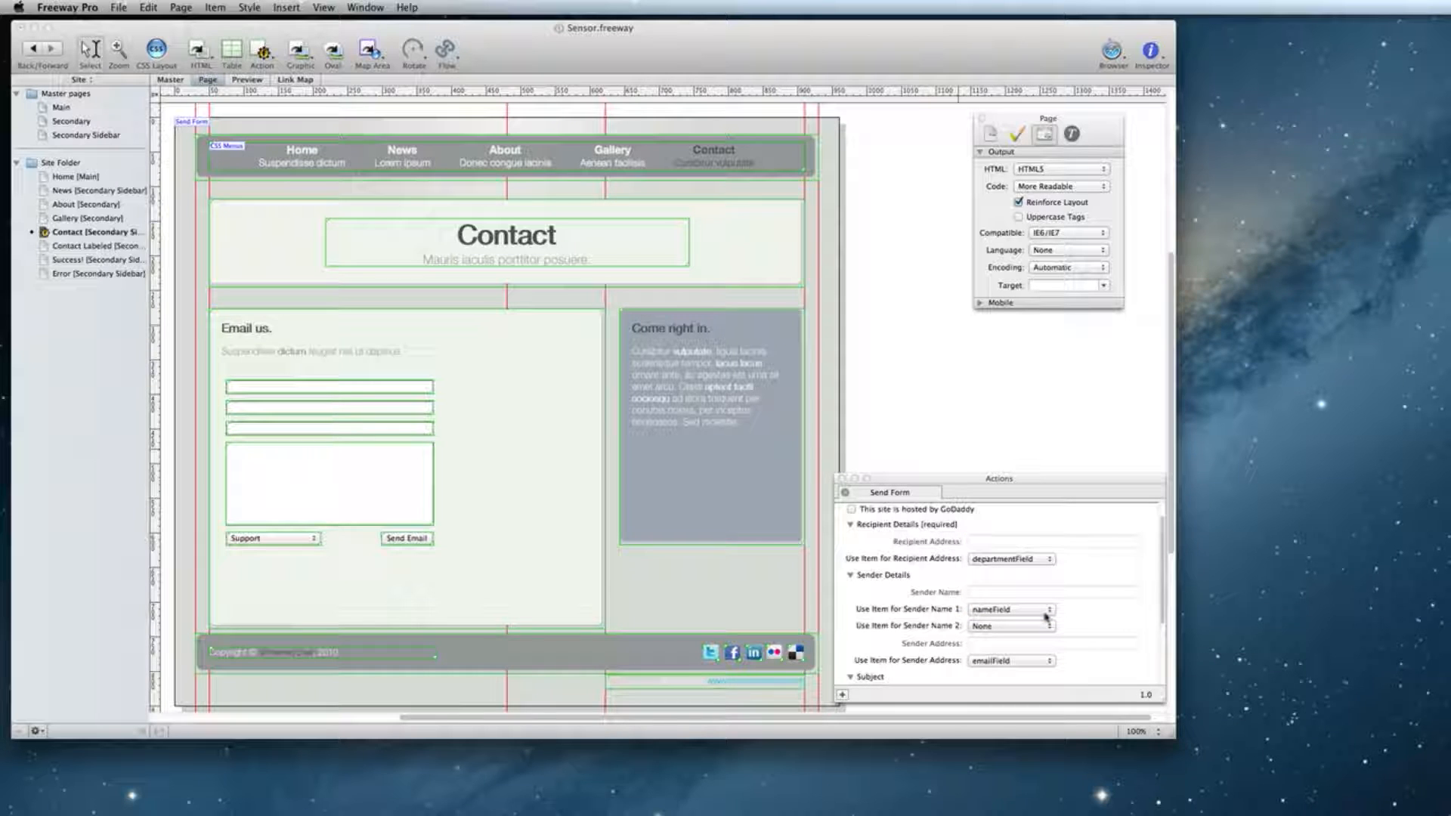
left_click(1113, 52)
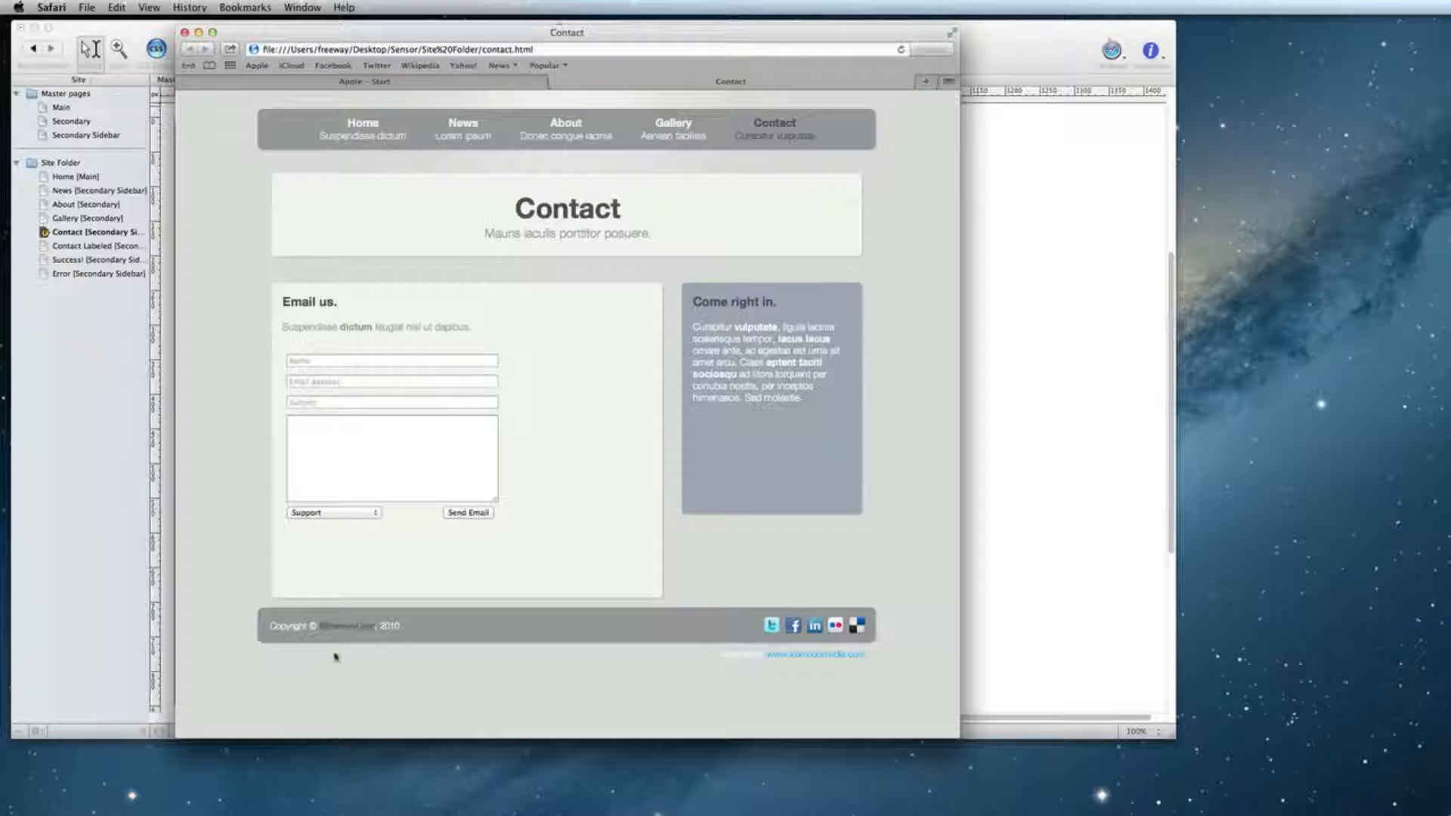
Switch the previewed form's department dropdown to Sales, then close the Safari preview.
left_click(354, 514)
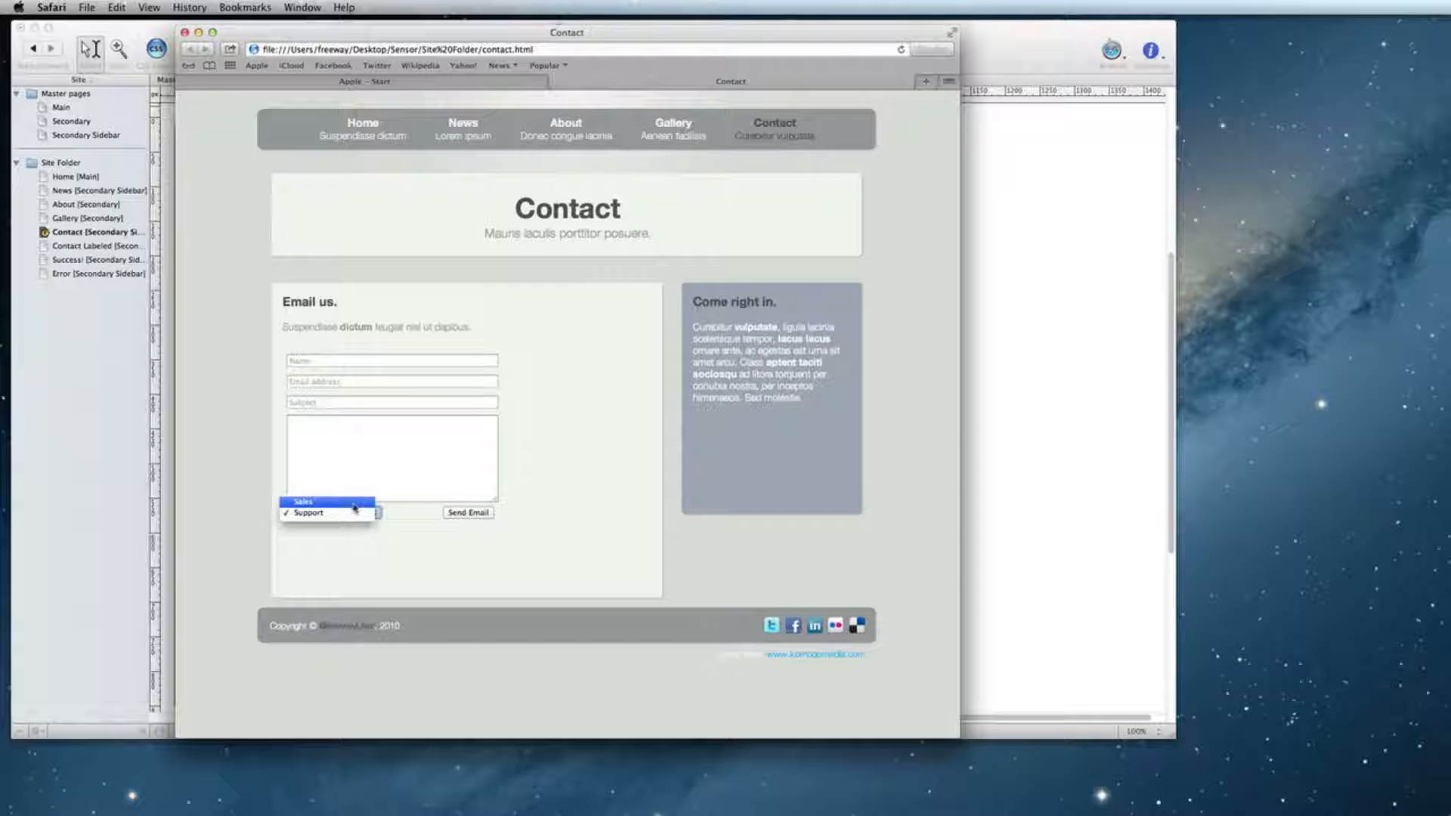
left_click(352, 503)
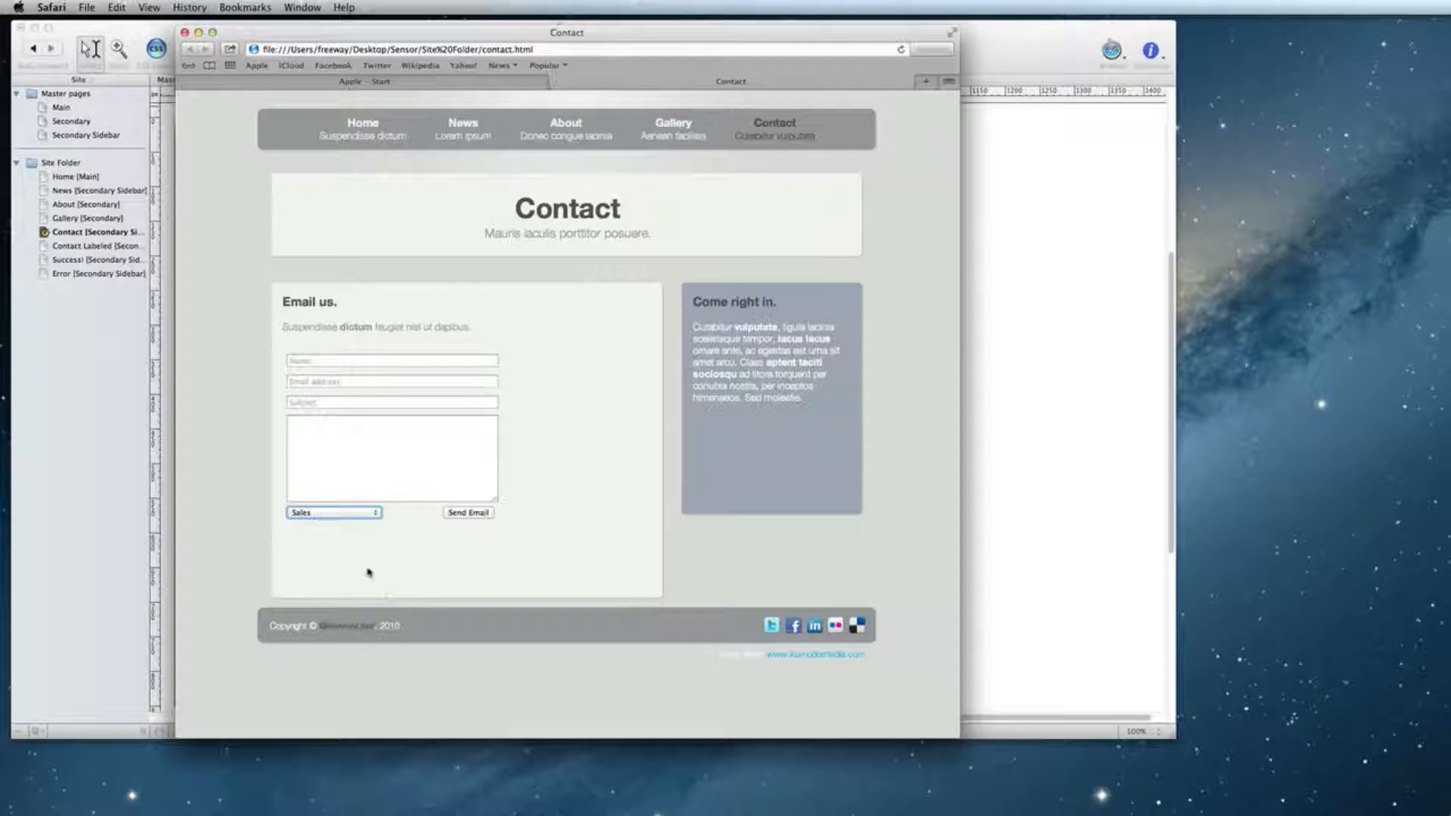
left_click(185, 33)
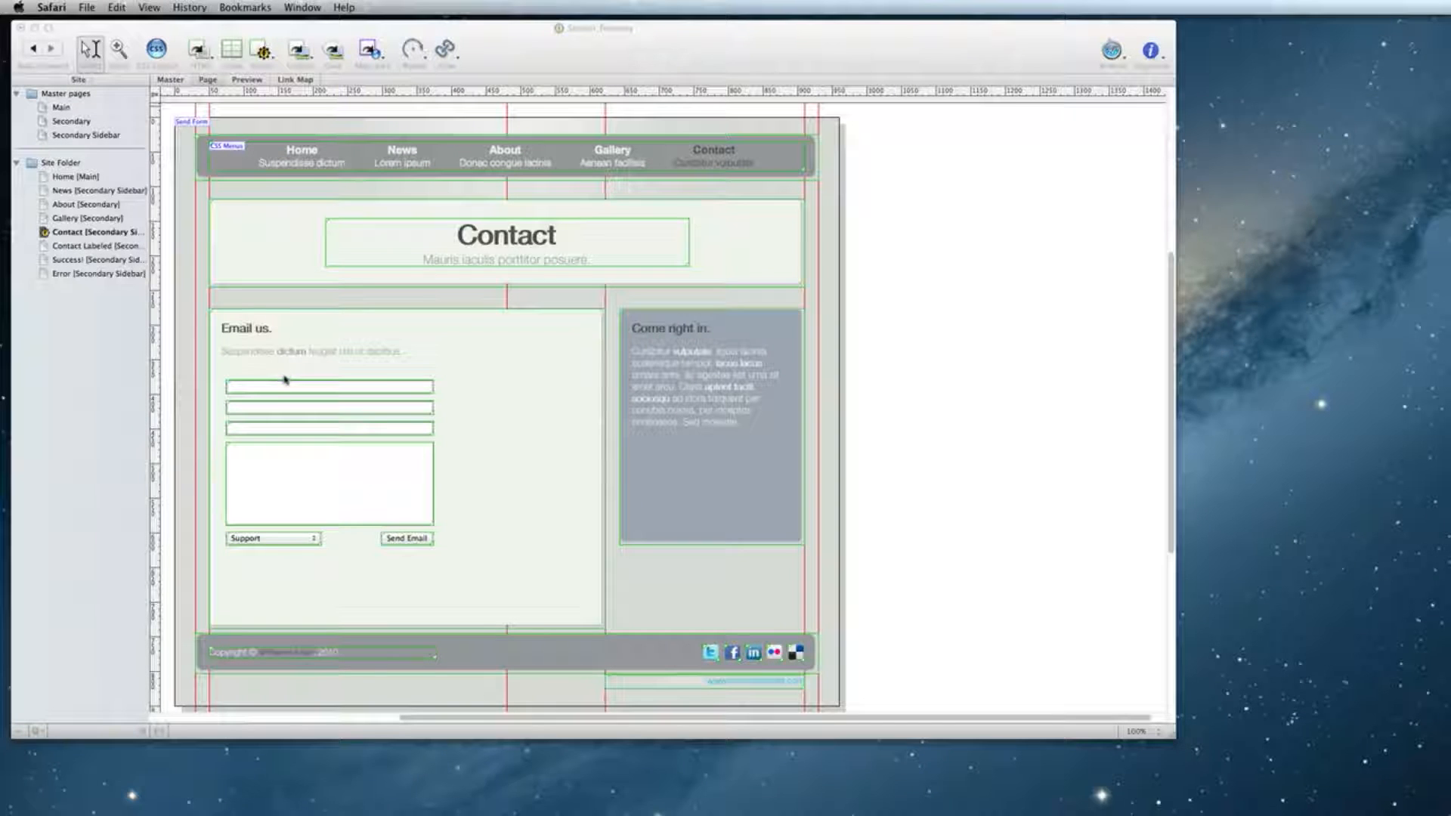